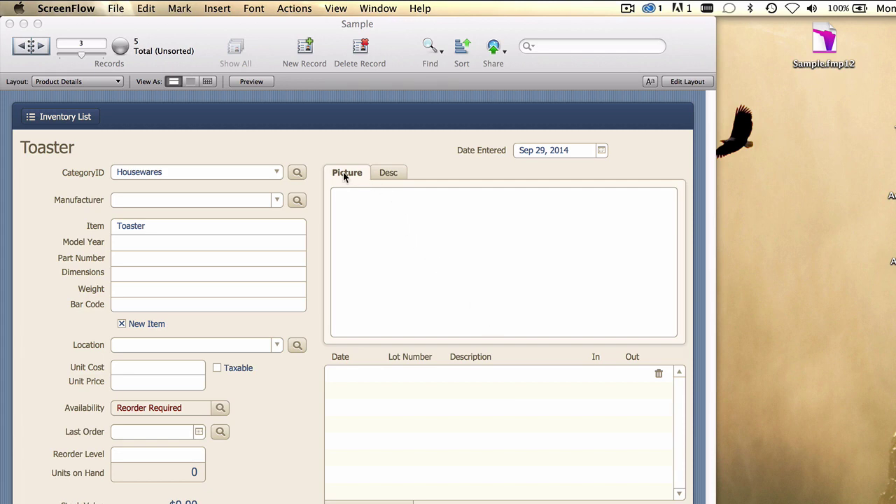
Step: Show the Toaster record's empty Desc tab instead of its Picture tab
left_click(397, 172)
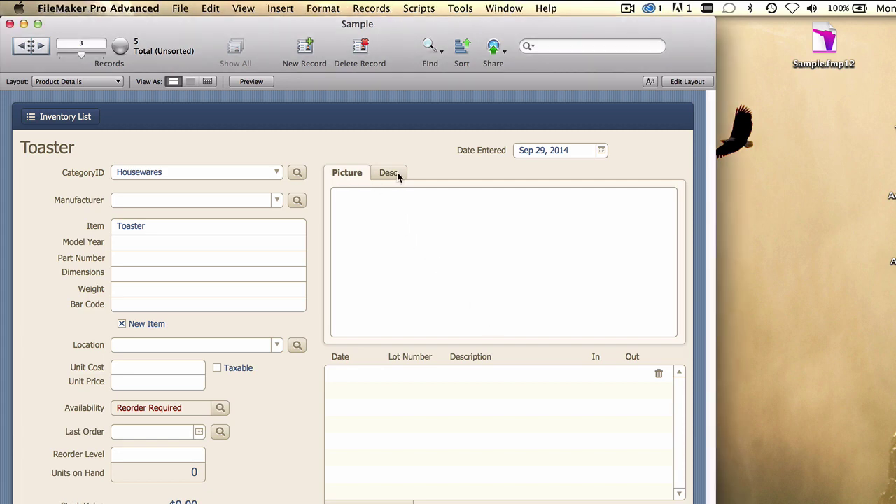
left_click(397, 173)
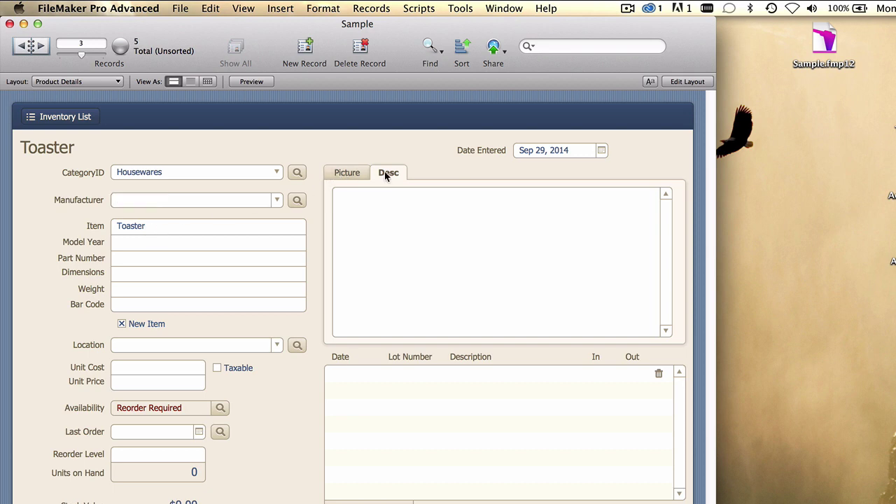
Step: In Tab Control Setup, rename the Picture tab with the calculation Inventory::Item & " Picture"
left_click(683, 82)
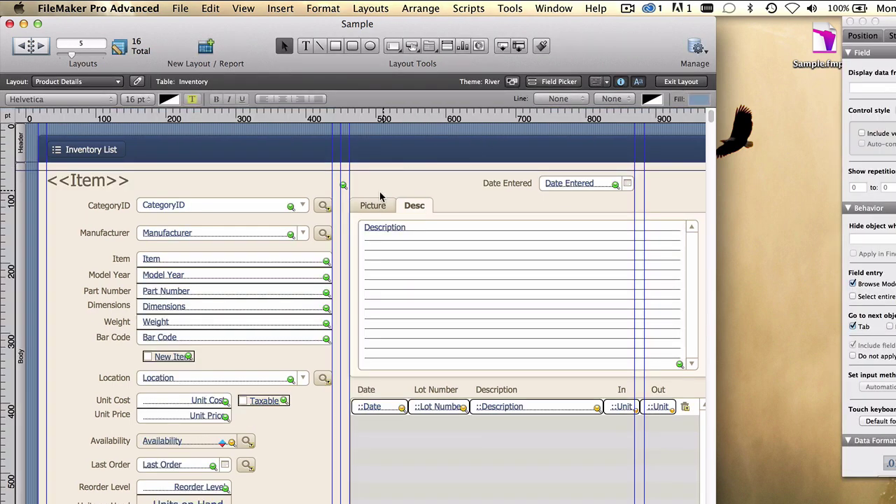
double_click(371, 206)
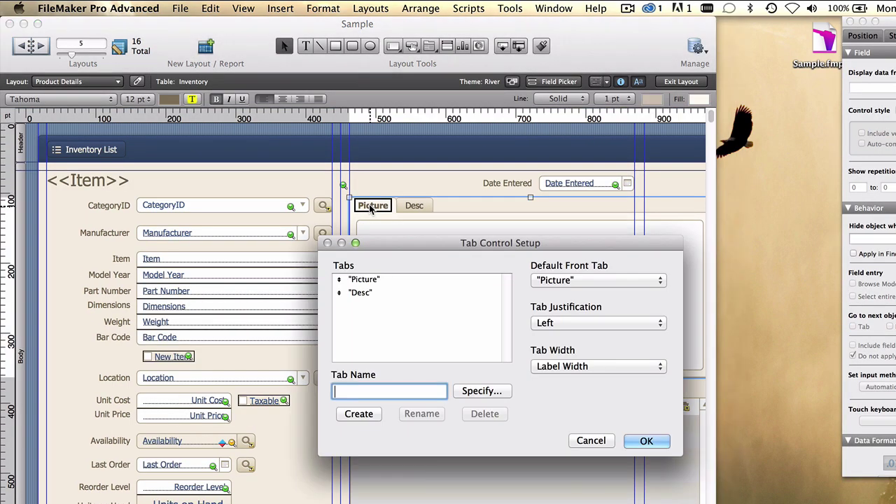
left_click(363, 281)
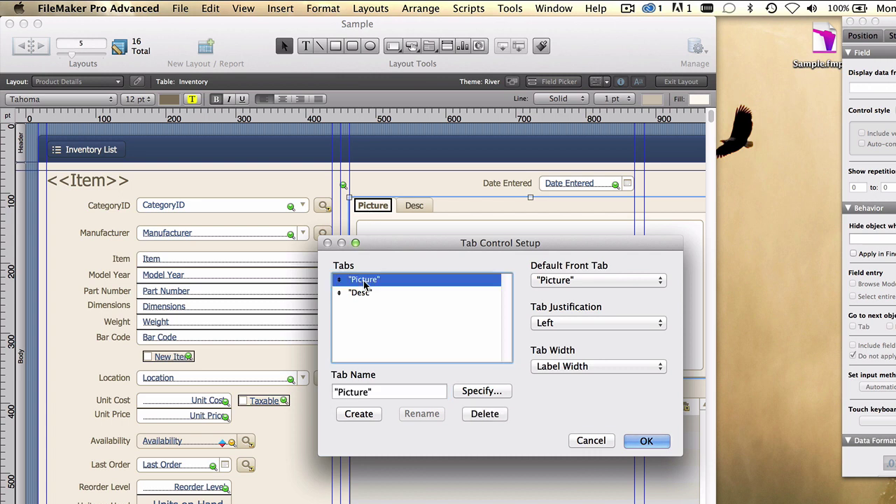
left_click(482, 391)
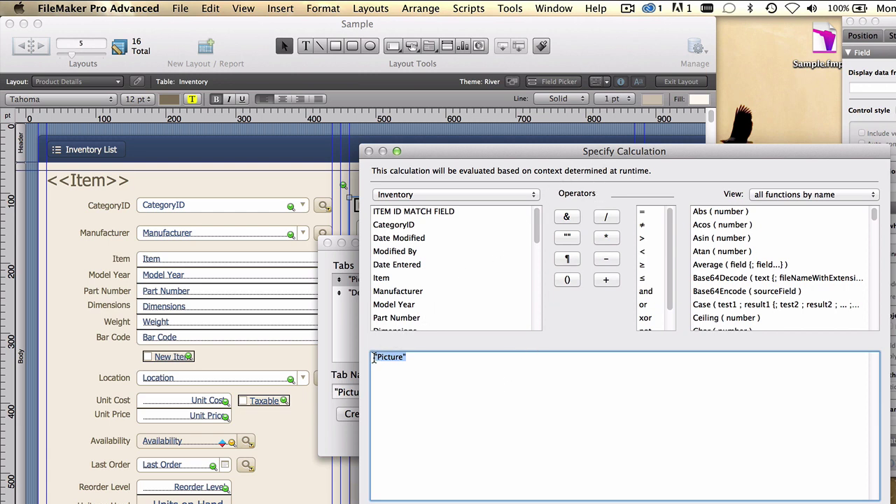
left_click(373, 358)
double_click(381, 278)
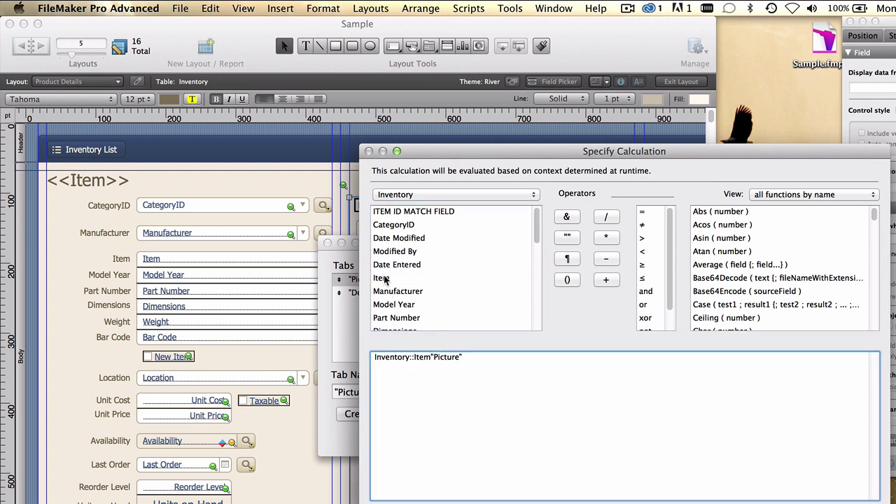
left_click(567, 218)
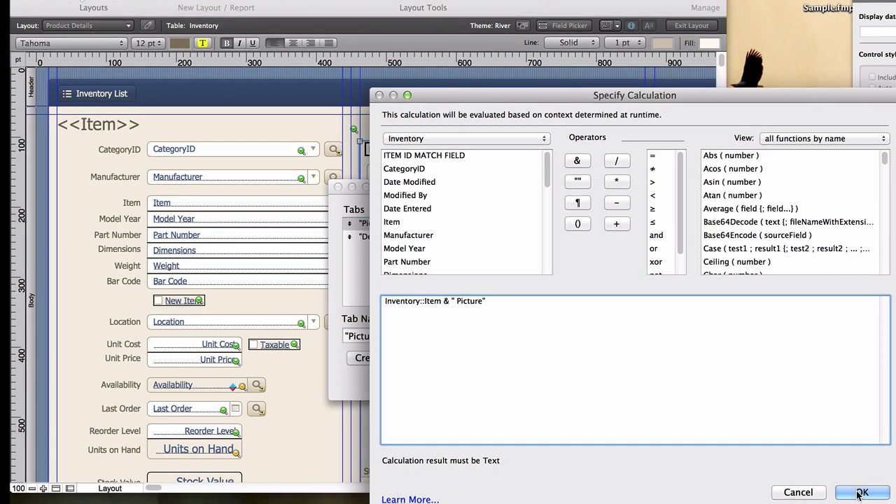
left_click(859, 487)
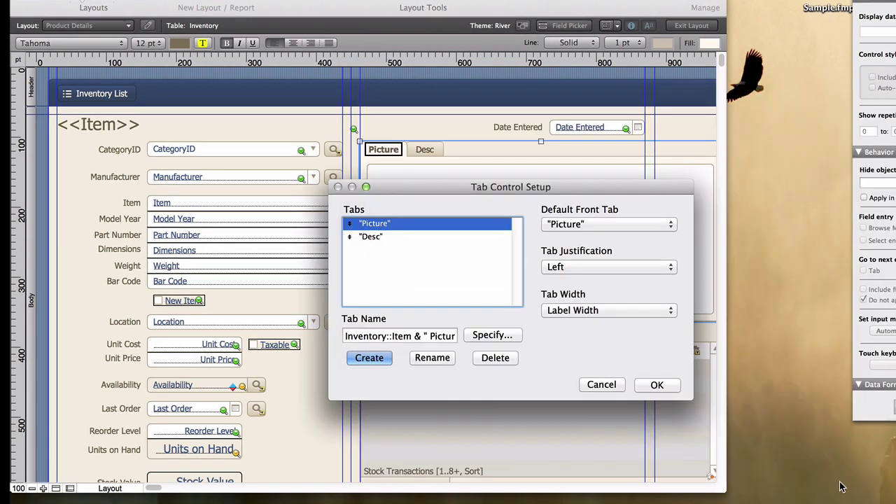
left_click(432, 357)
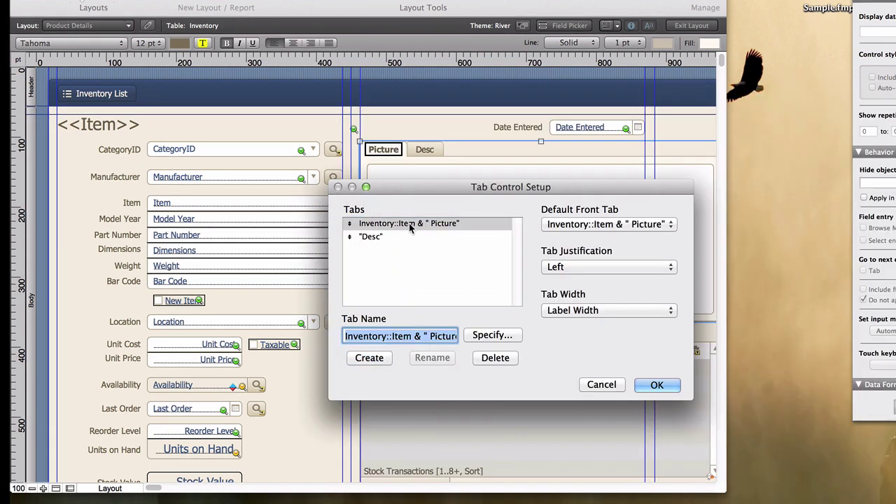
left_click(371, 238)
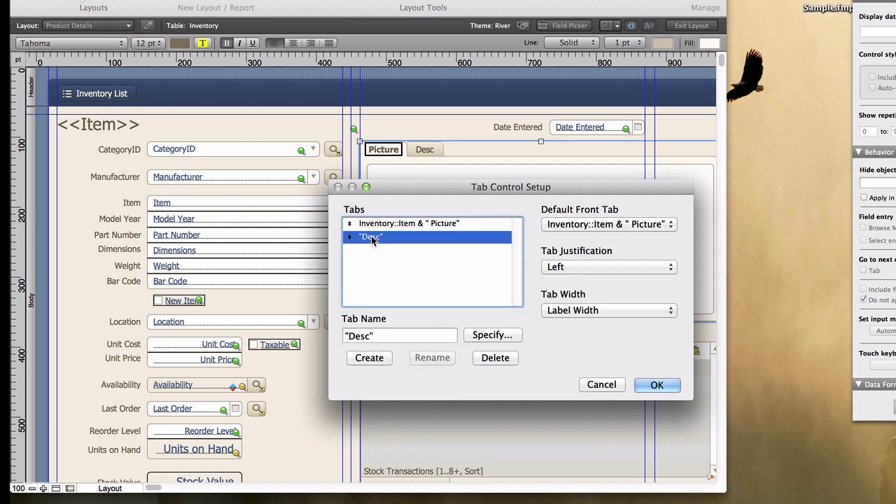
Step: Rename the Desc tab with the calculation Inventory::Item & " Desc" and close Tab Control Setup
left_click(492, 334)
left_click(385, 302)
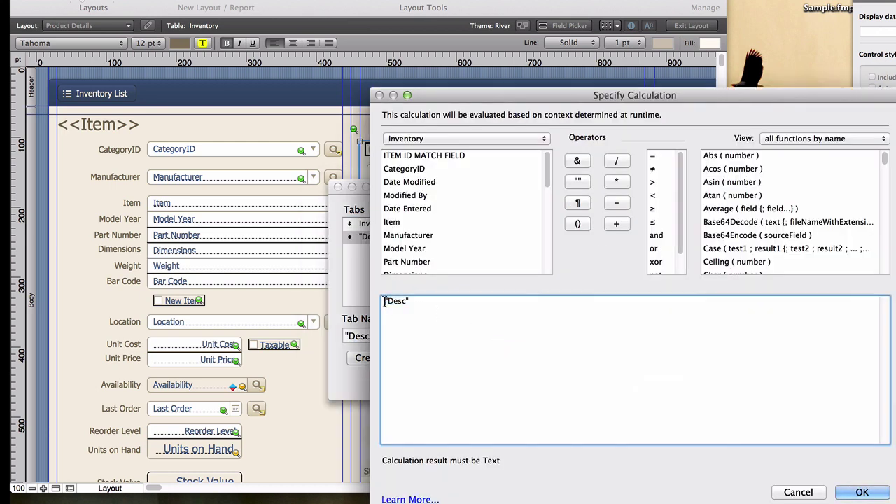
double_click(391, 222)
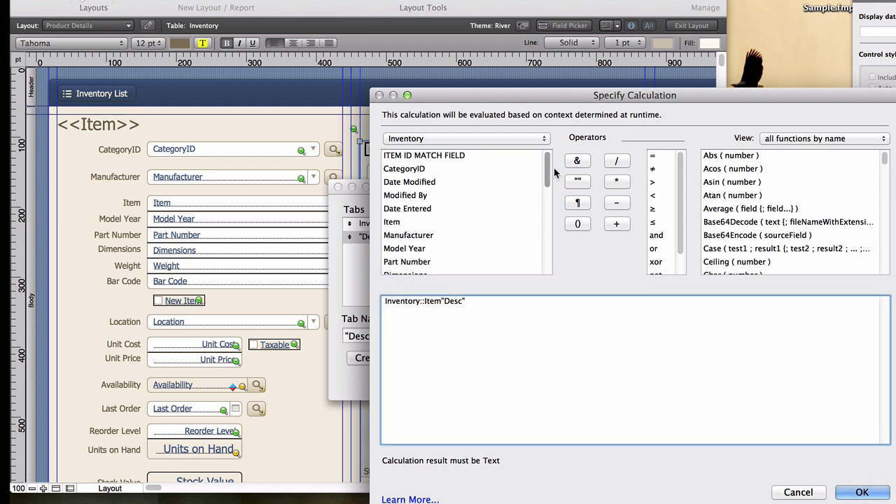
left_click(578, 161)
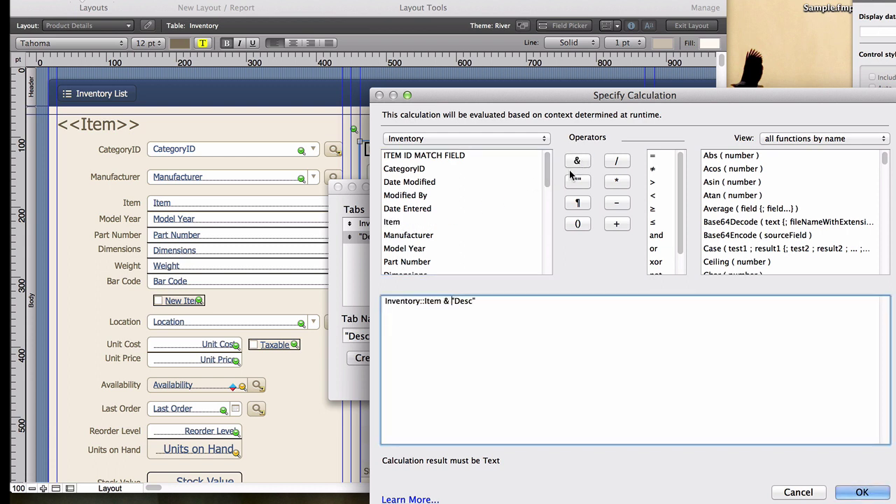
left_click(454, 301)
left_click(851, 492)
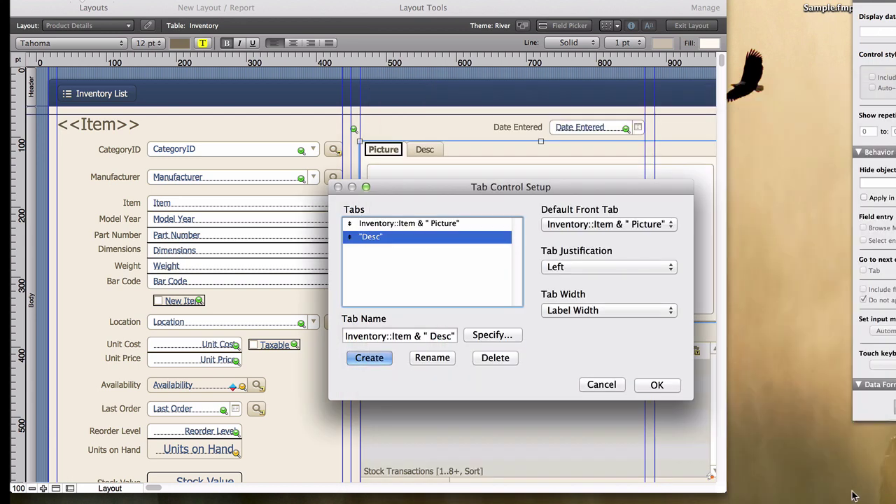
left_click(433, 357)
left_click(656, 384)
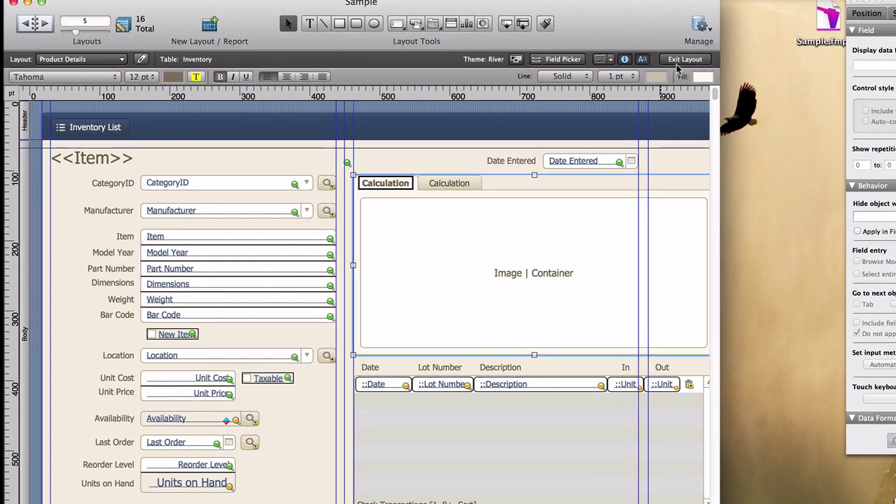
Step: Save the layout changes, then check the Shampoo record's tabs and CategoryID list
left_click(691, 26)
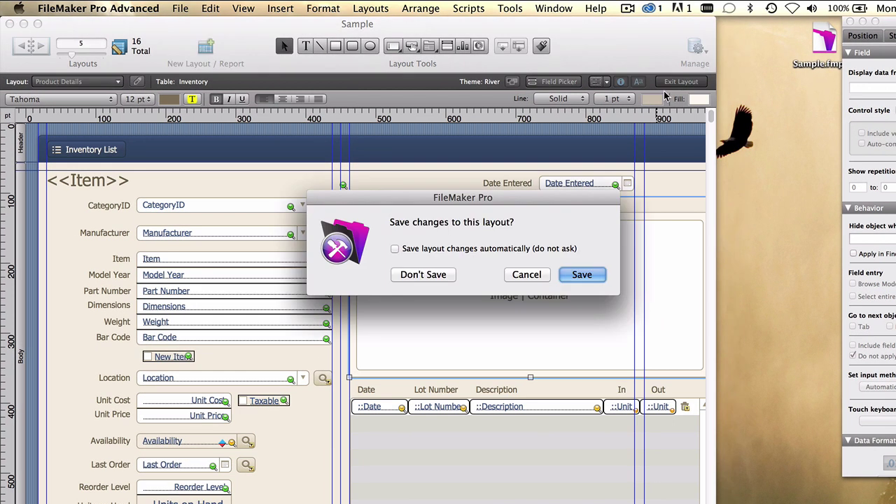
left_click(581, 274)
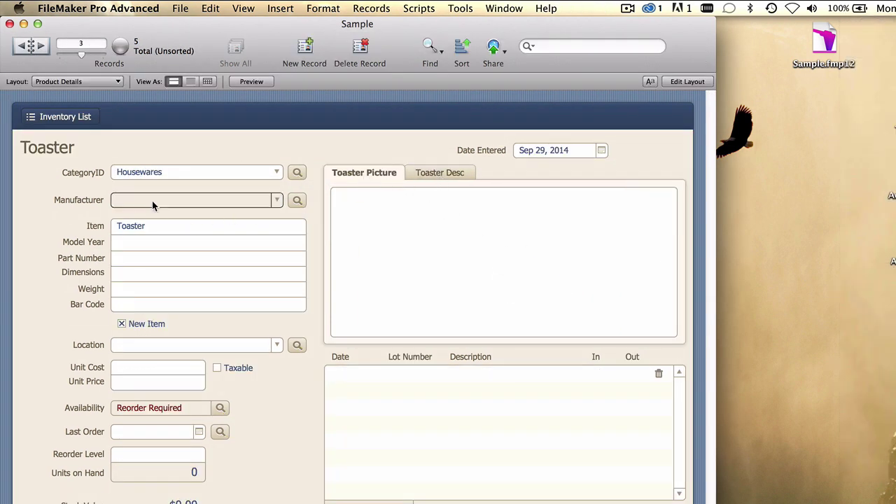
left_click(20, 48)
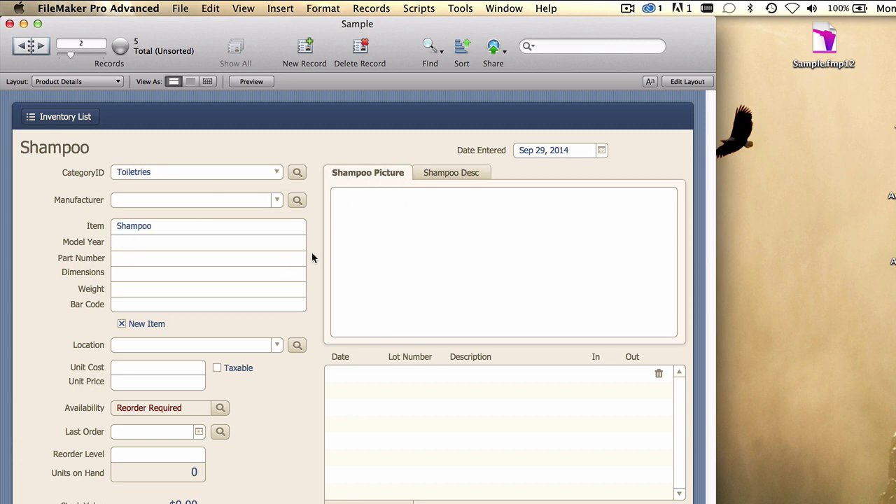
left_click(275, 172)
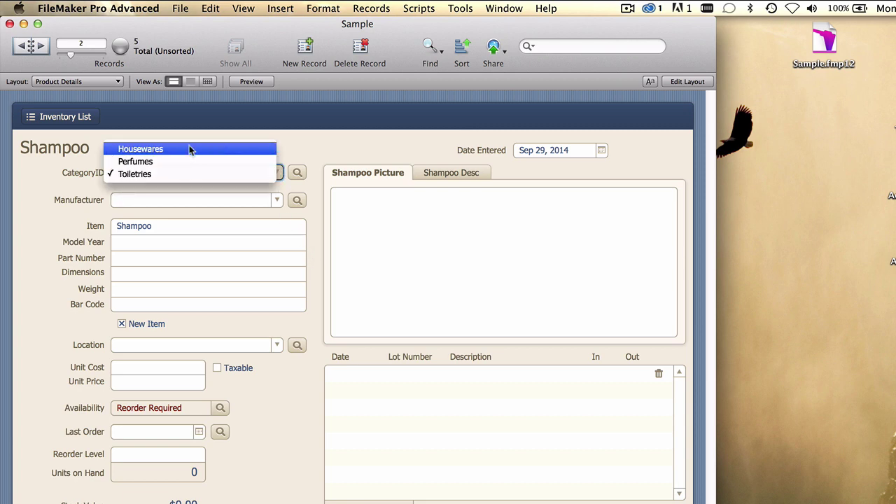
Step: On the Category layout, create category record 4 named 'Gardening'
left_click(24, 198)
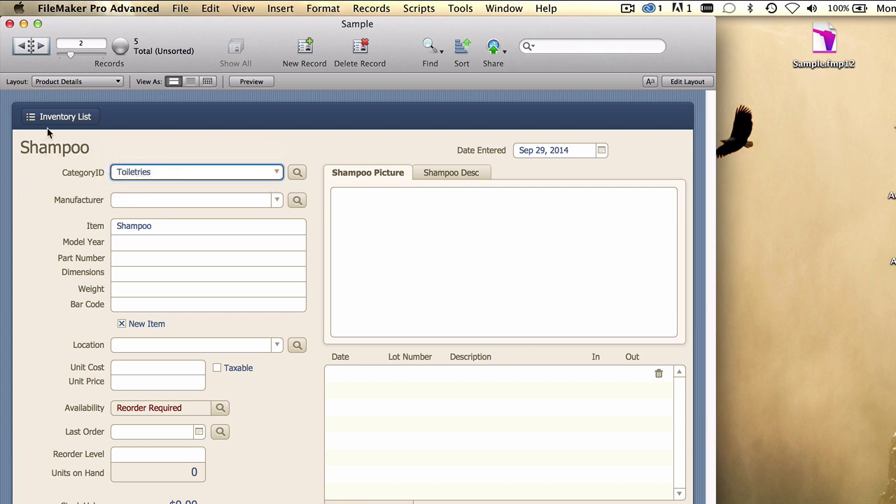
left_click(64, 81)
mouse_move(67, 102)
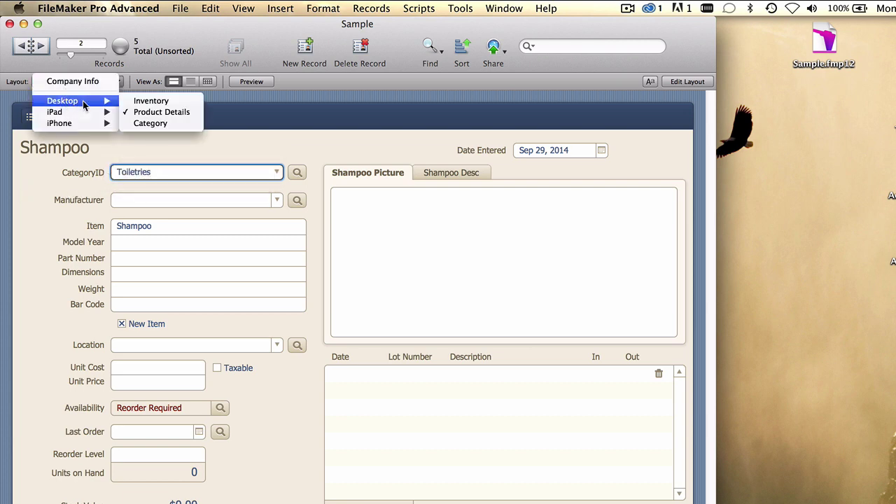
left_click(154, 122)
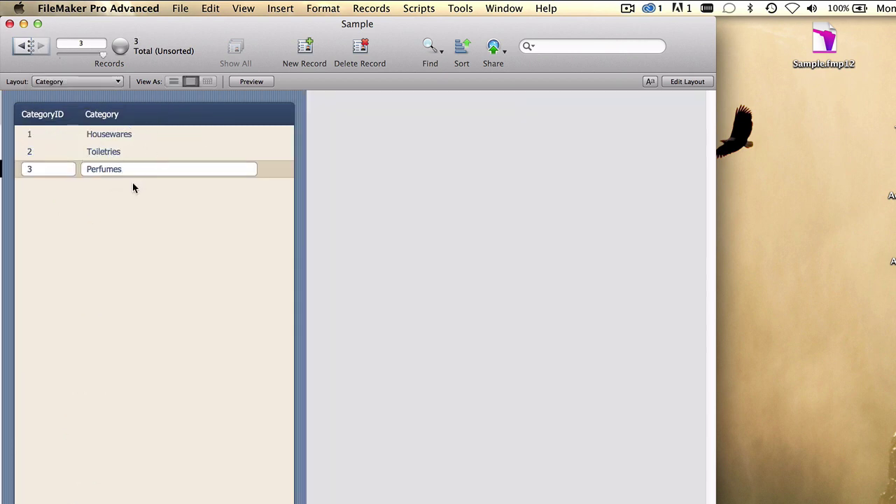
left_click(305, 52)
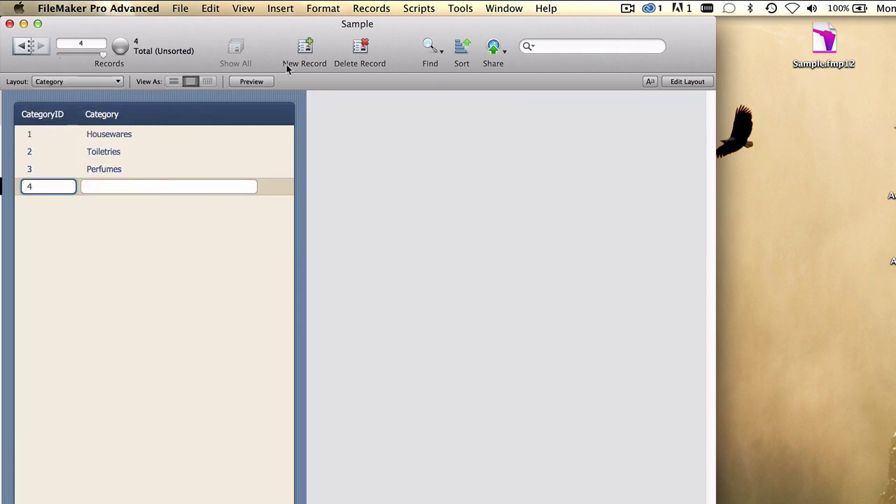
left_click(106, 187)
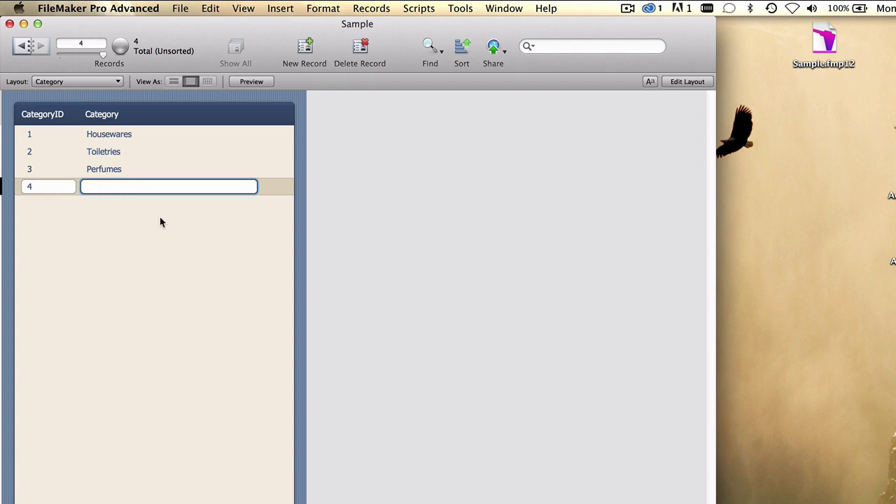
type("Gardening")
left_click(88, 81)
mouse_move(71, 104)
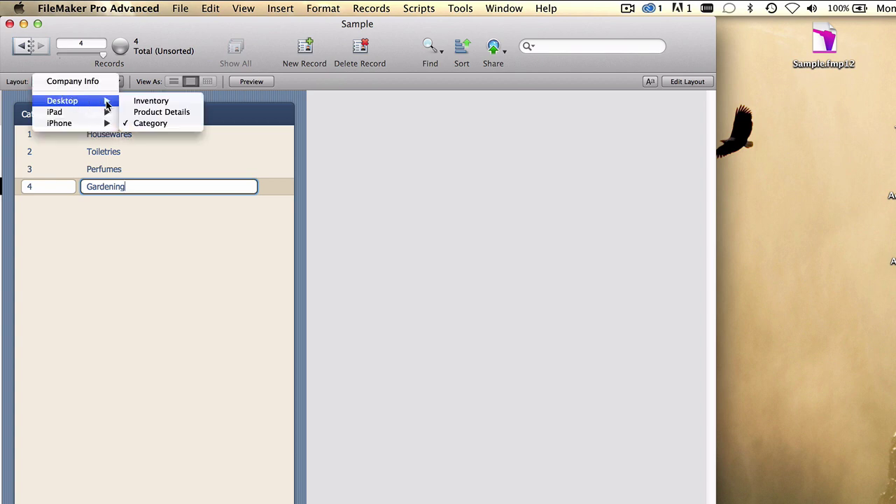
left_click(159, 112)
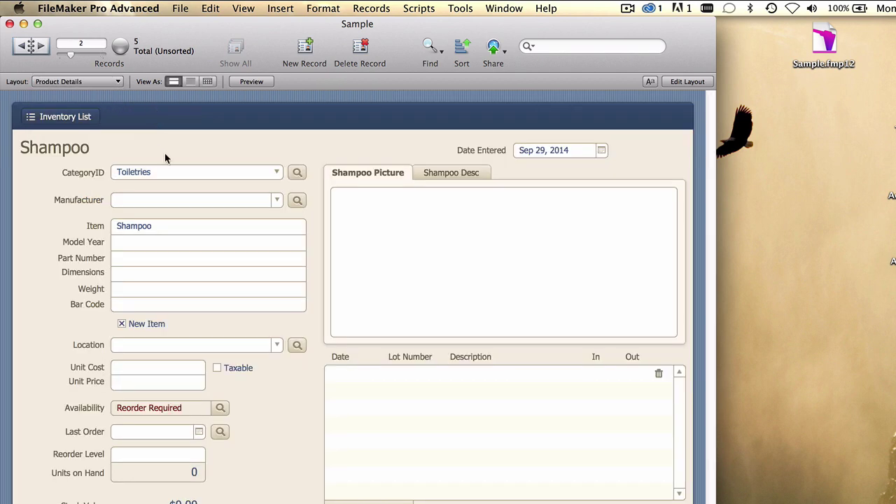
left_click(281, 172)
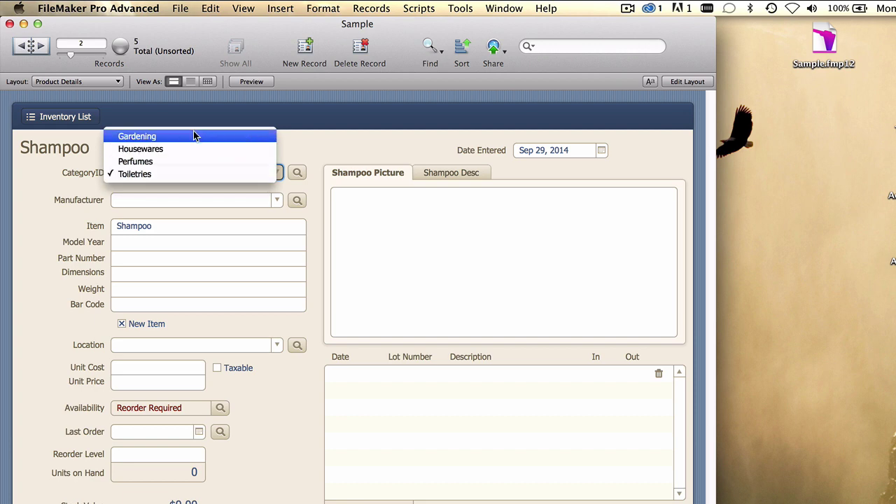
left_click(44, 188)
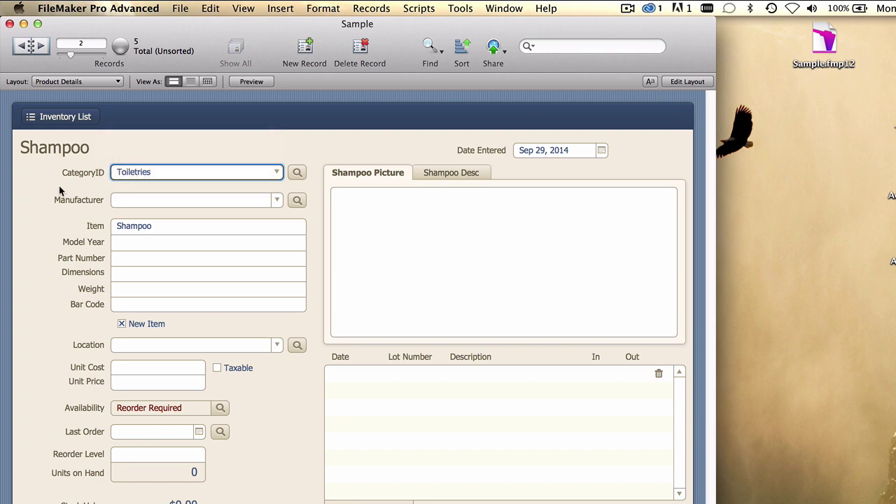
left_click(36, 186)
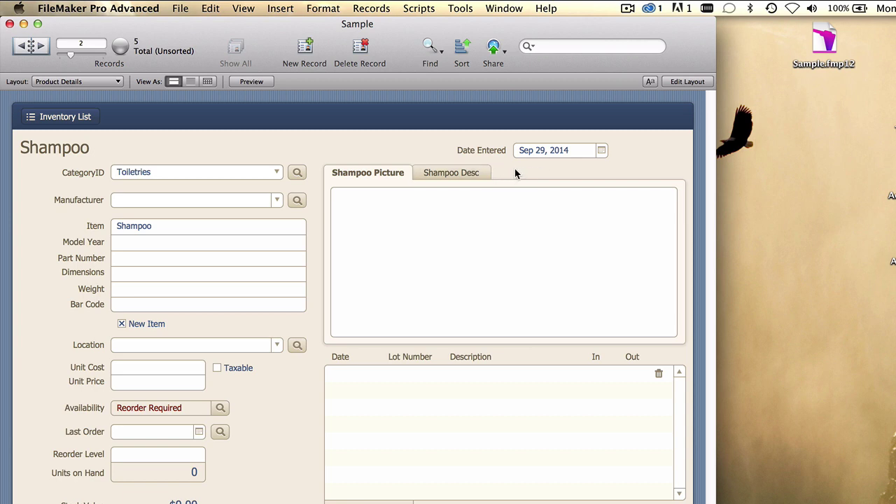
Step: Start a calculated name for a new tab from Category table fields, opening Manage Database
left_click(678, 81)
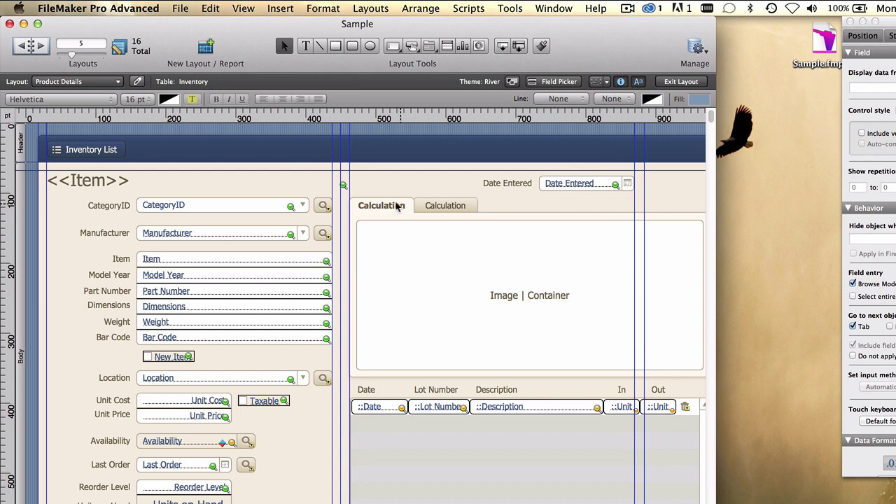
double_click(394, 205)
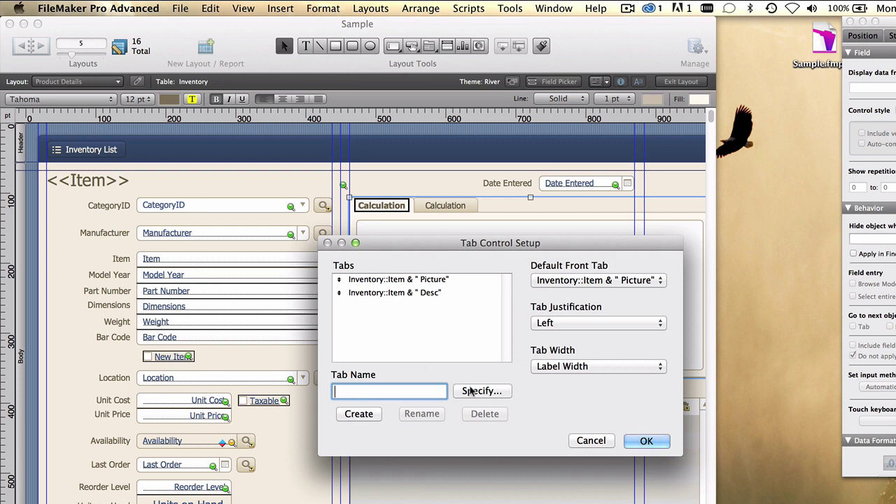
left_click(475, 393)
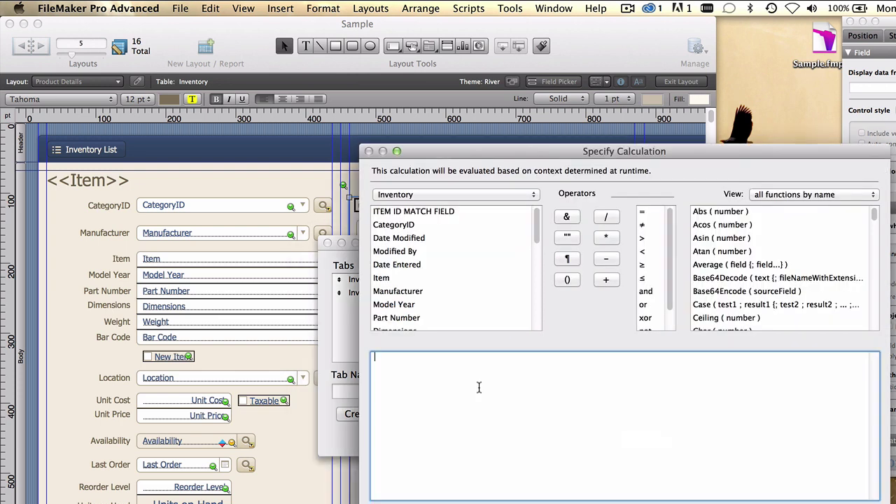
left_click(432, 195)
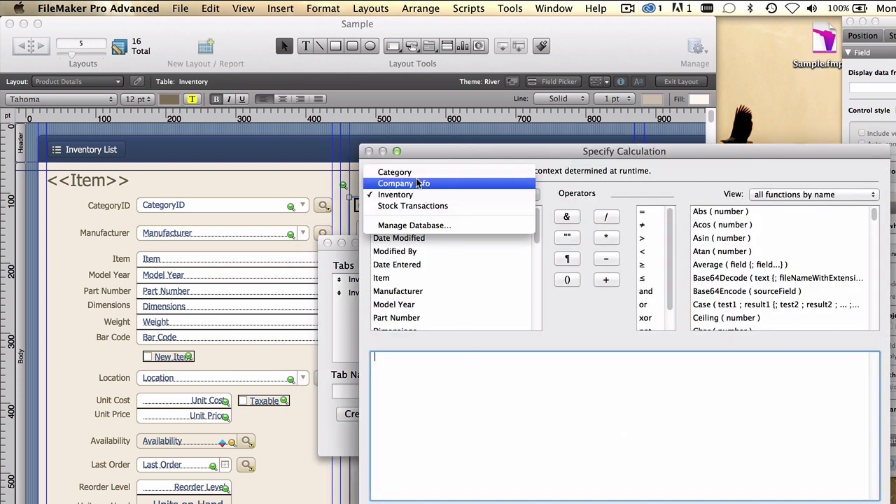
left_click(417, 172)
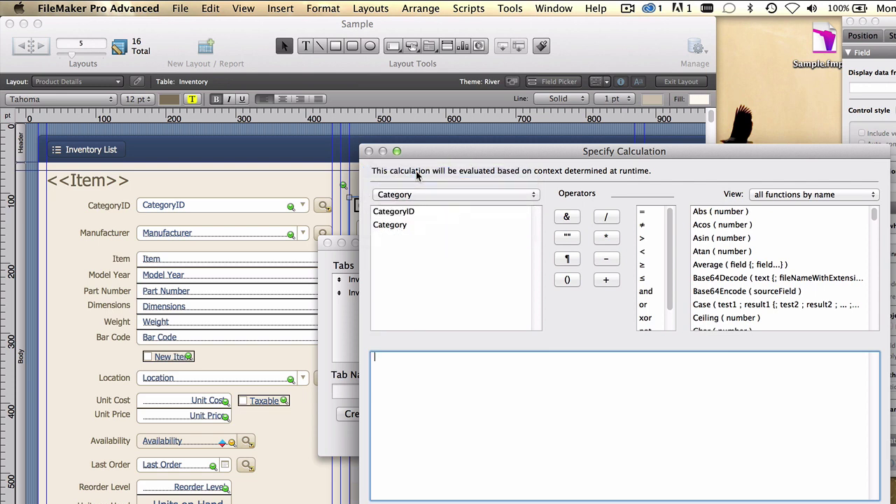
left_click(414, 196)
left_click(422, 249)
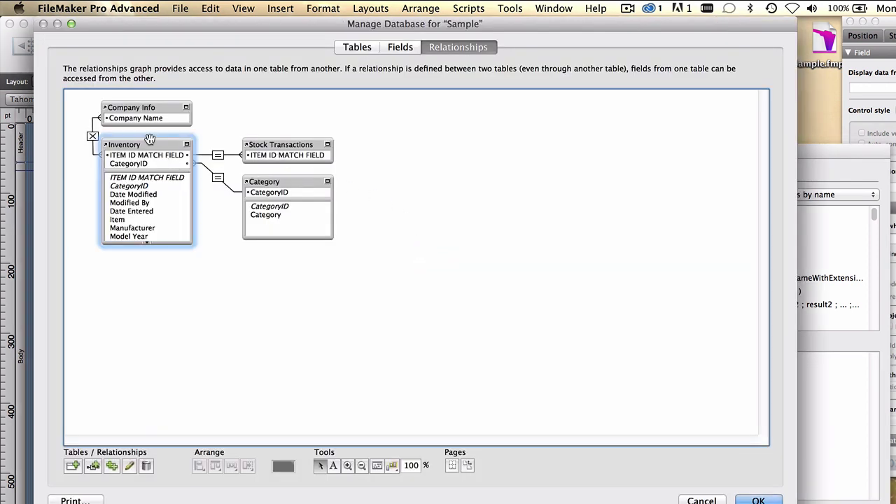
Step: Inspect the Inventory–Category relationship, then close Manage Database back to Specify Calculation
left_click(148, 140)
left_click(269, 181)
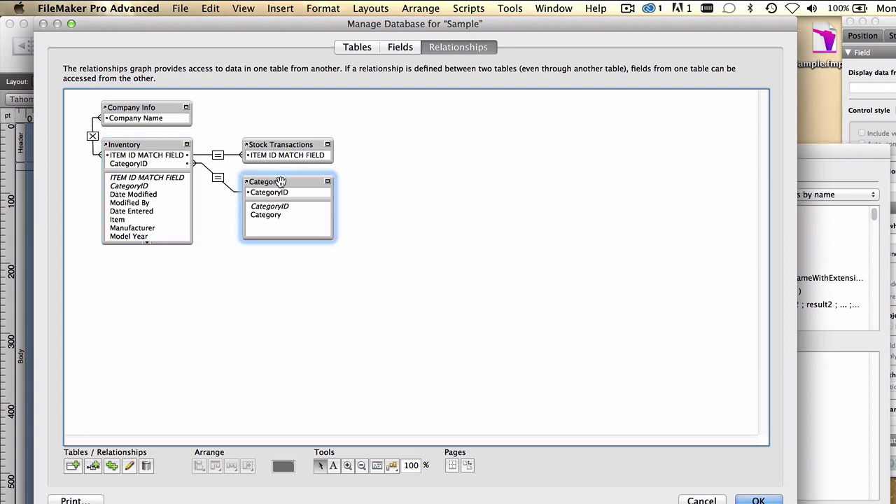
left_click(217, 177)
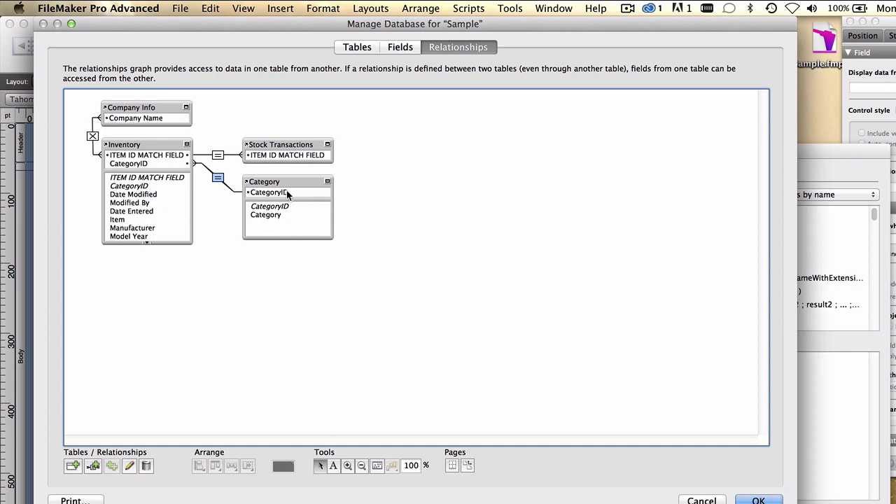
left_click(757, 498)
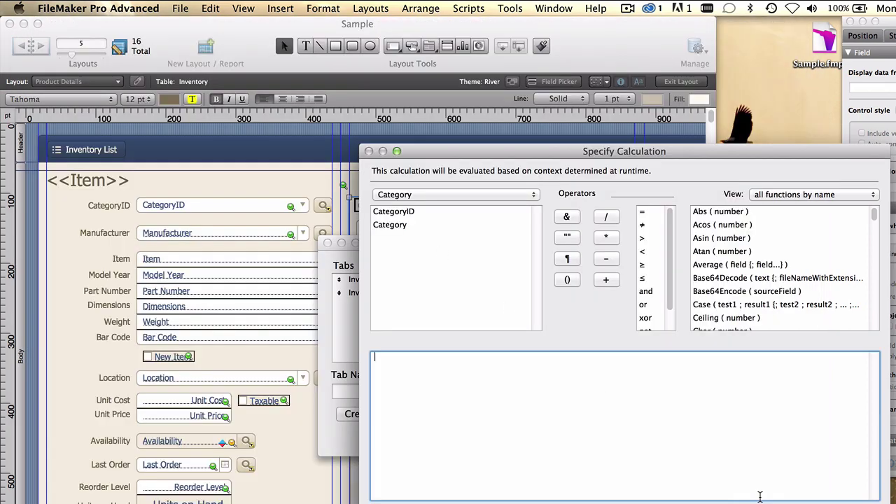
Step: Create a third tab named by Category::Category and save the Product Details layout
double_click(391, 224)
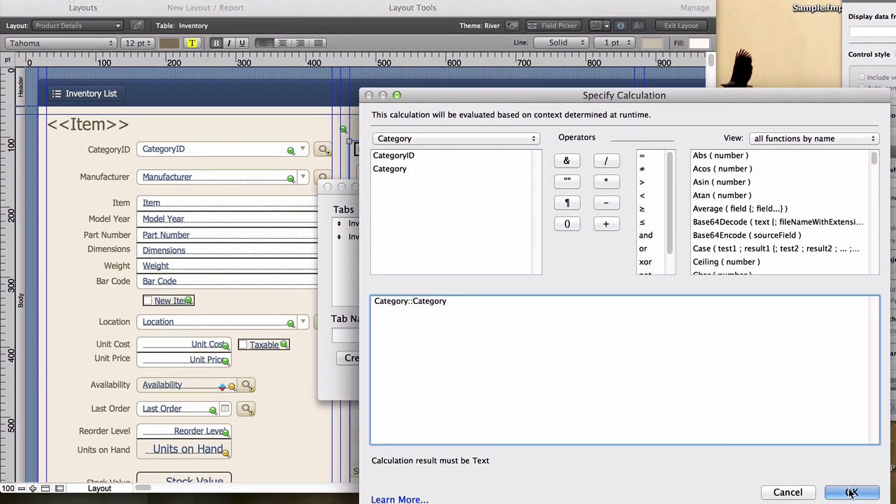
left_click(851, 492)
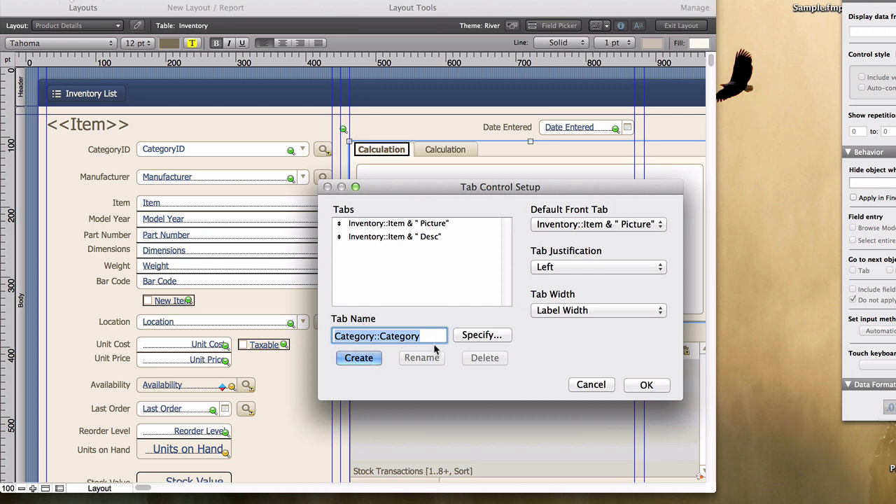
left_click(358, 358)
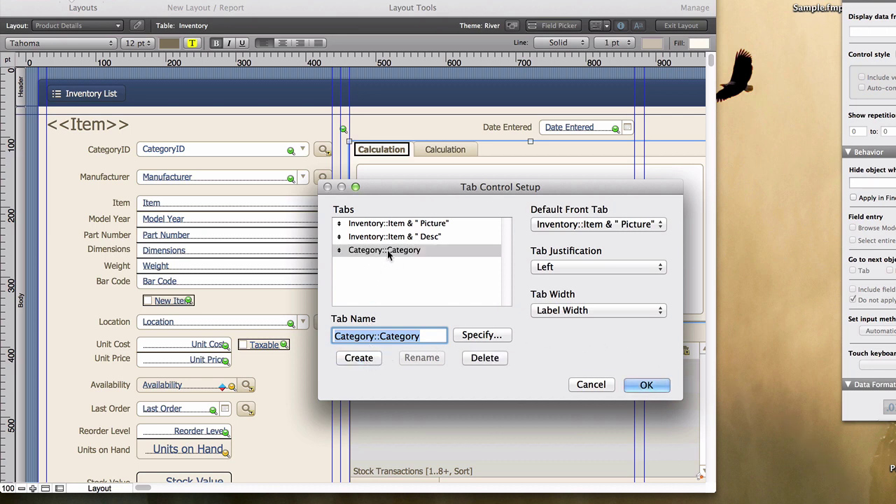
left_click(647, 385)
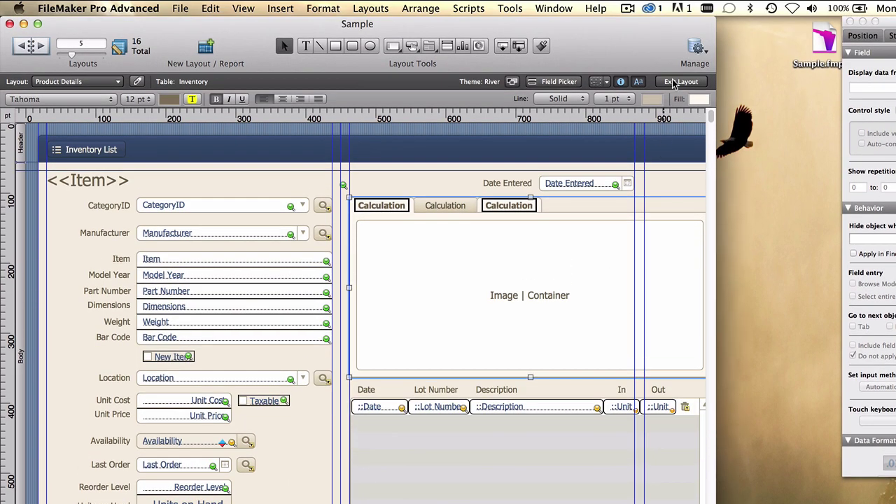
left_click(671, 82)
left_click(579, 277)
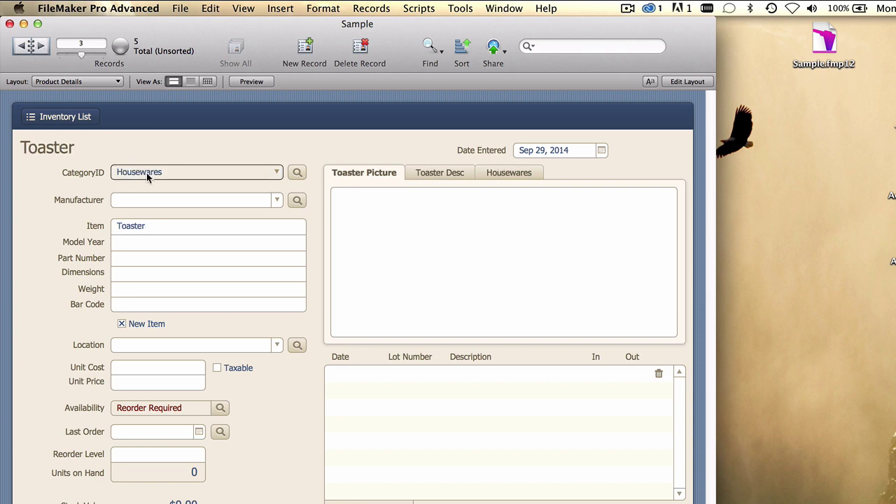
Step: In Layout mode, bring the category tab forward and open Manage Database
left_click(679, 82)
left_click(525, 206)
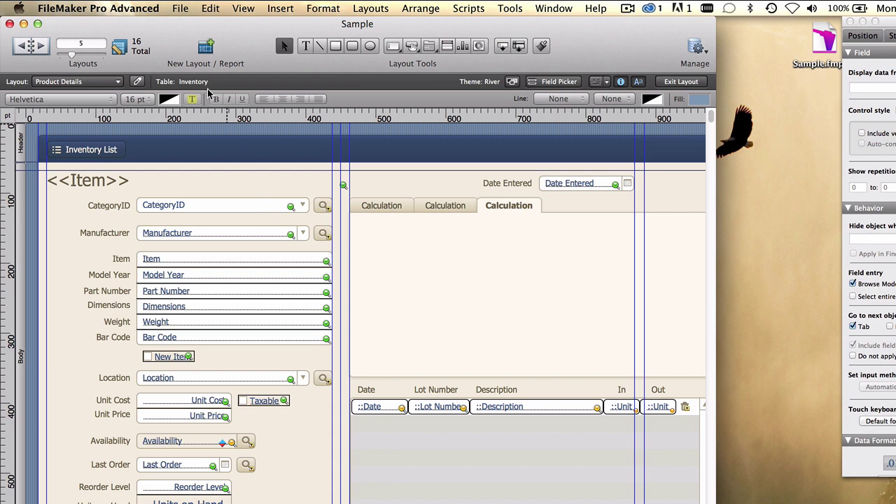
left_click(180, 7)
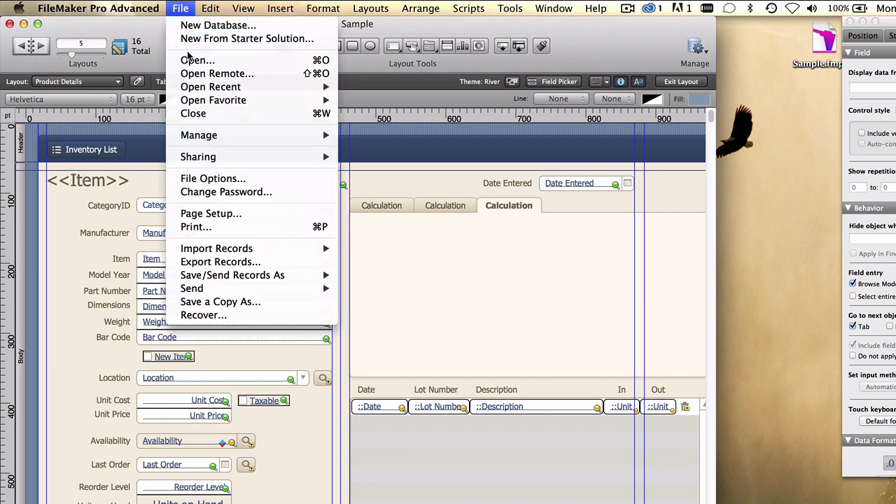
mouse_move(322, 135)
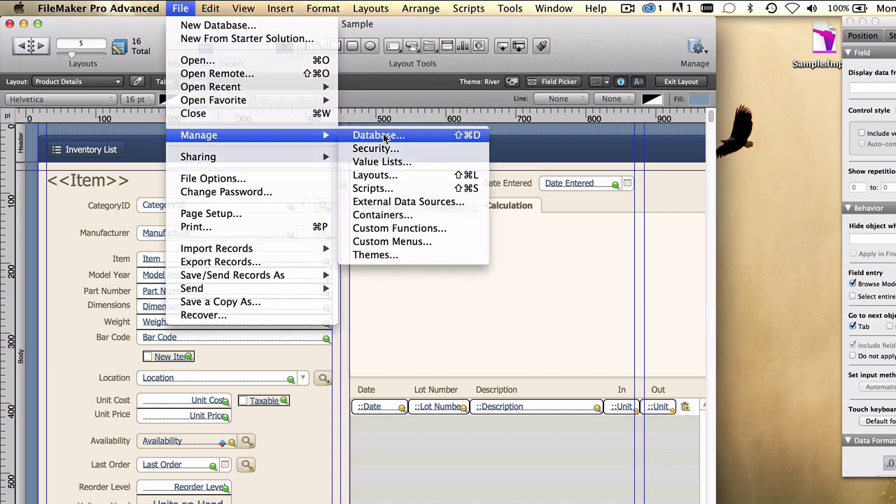
left_click(369, 137)
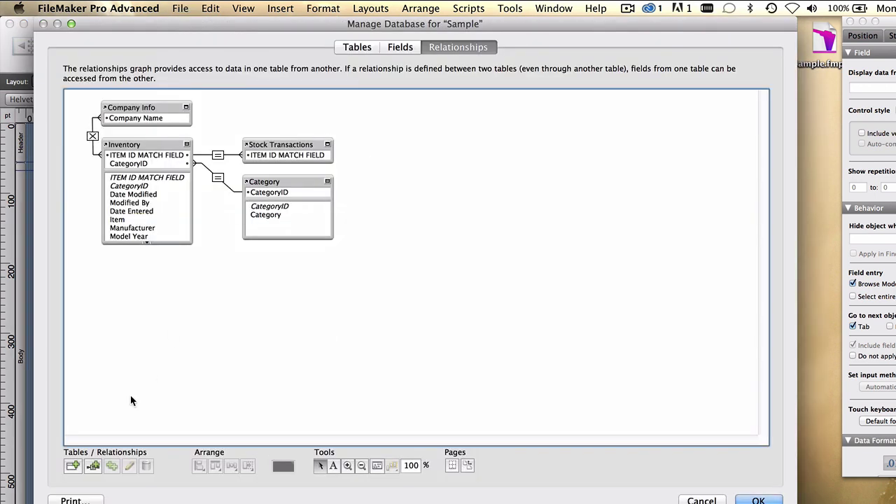
Step: Add an Inventory table occurrence named Inventory_sameCategory to the relationships graph
left_click(73, 465)
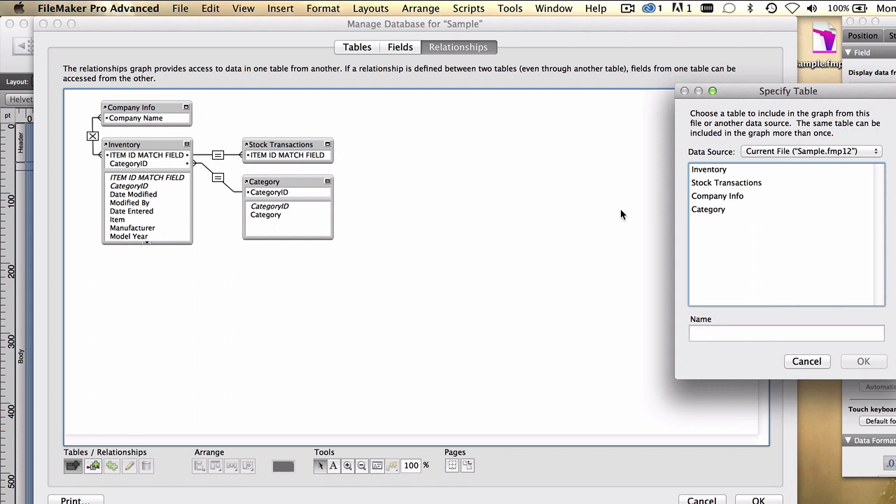
left_click(714, 170)
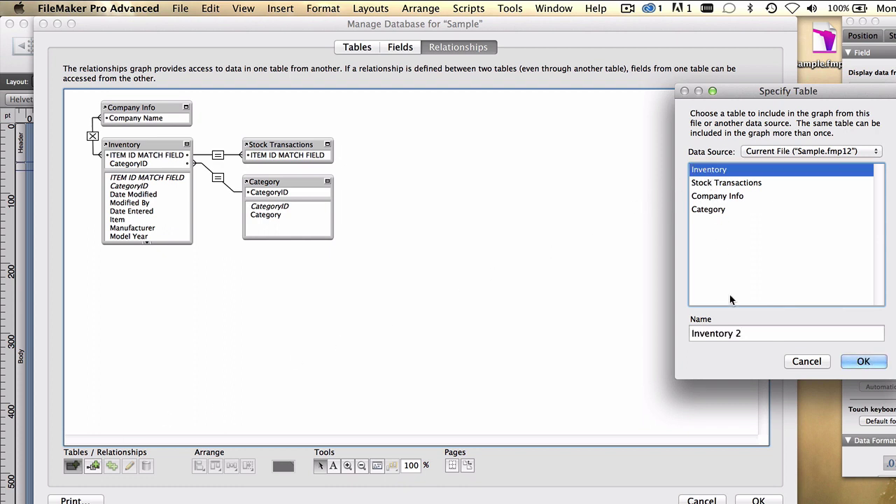
left_click(747, 333)
double_click(747, 333)
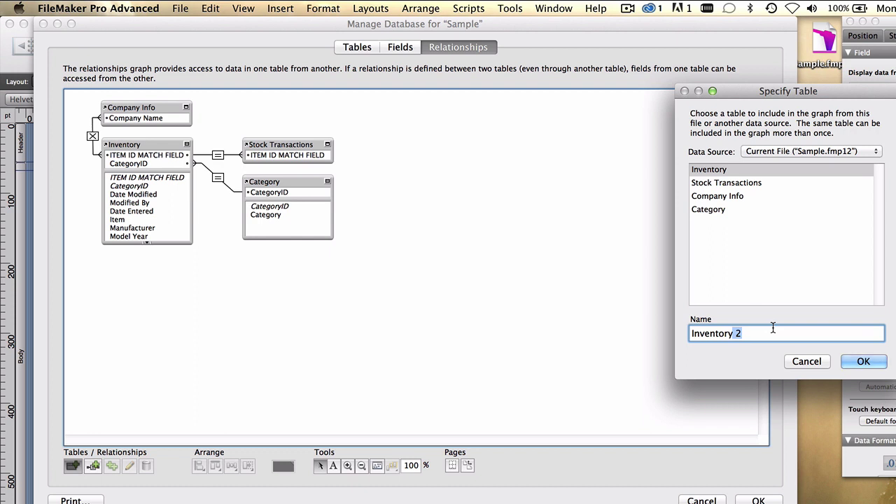
type("_sameCategory")
left_click(863, 361)
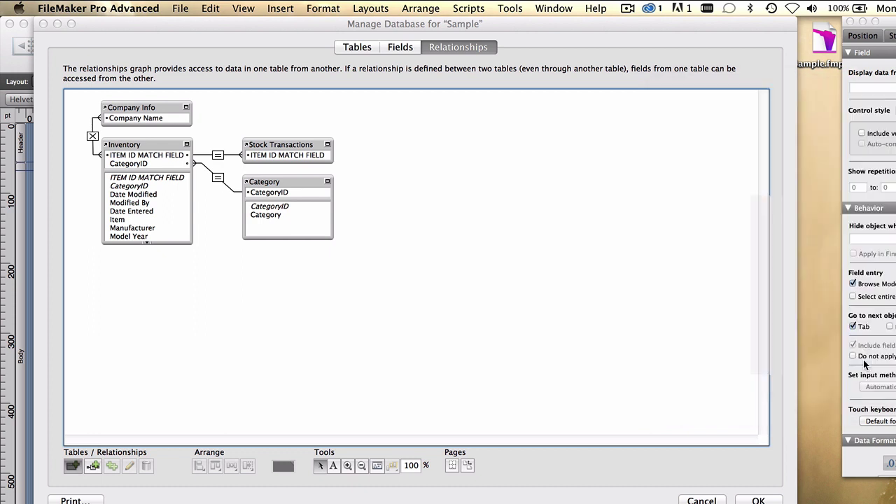
Step: Place Inventory_sameCategory below Category and link it to Inventory by CategoryID
left_click_drag(438, 229, 319, 259)
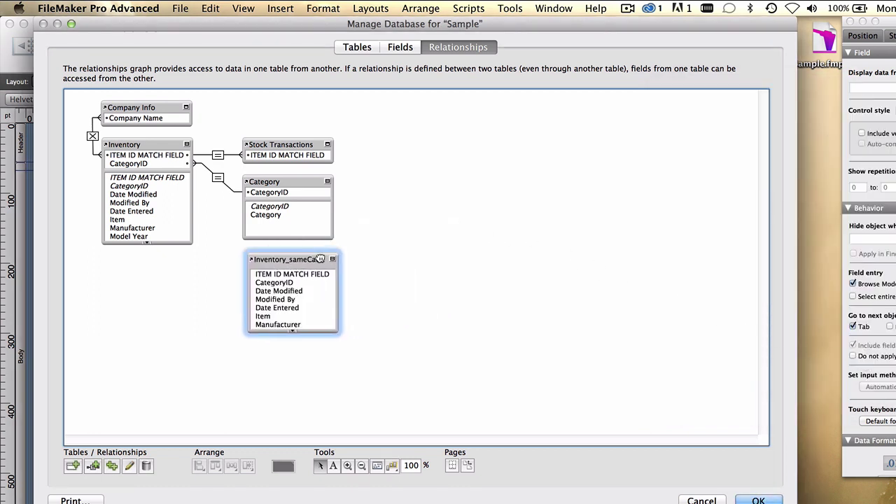
left_click(134, 187)
left_click_drag(133, 188, 268, 283)
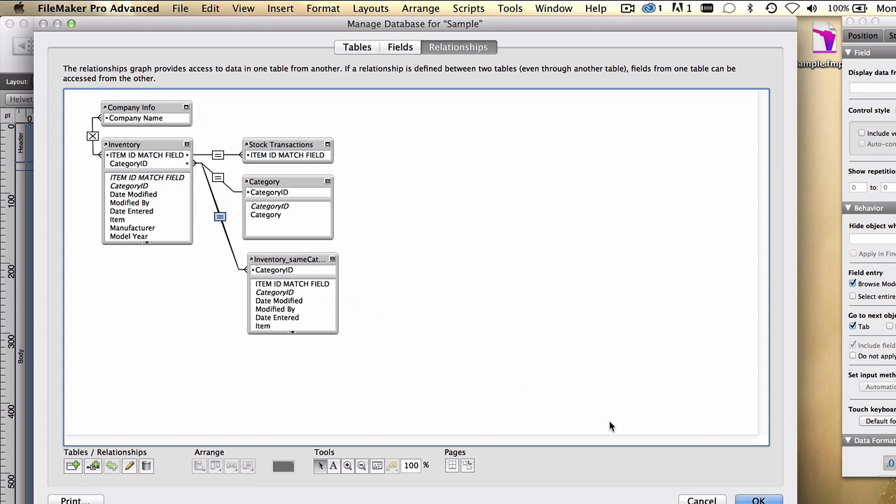
left_click(757, 499)
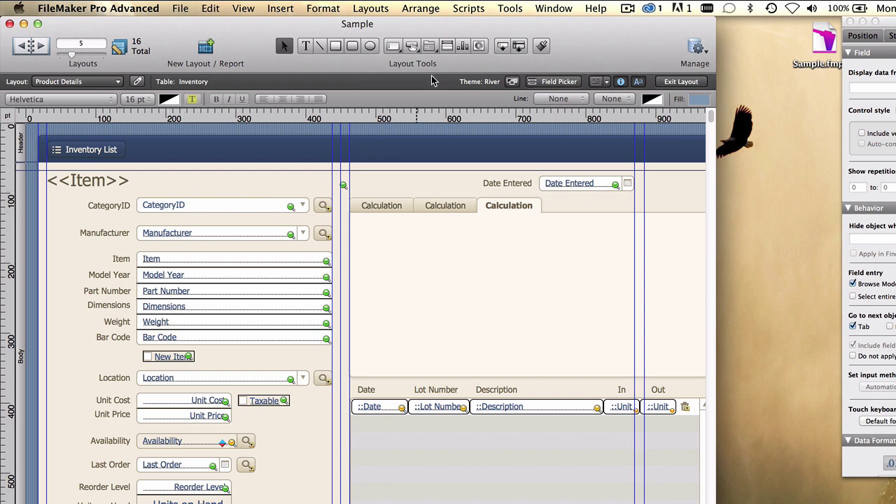
Step: Draw a portal on the category tab showing Inventory_sameCategory records, with a vertical scroll bar
left_click(447, 46)
left_click_drag(363, 229, 529, 362)
left_click(393, 137)
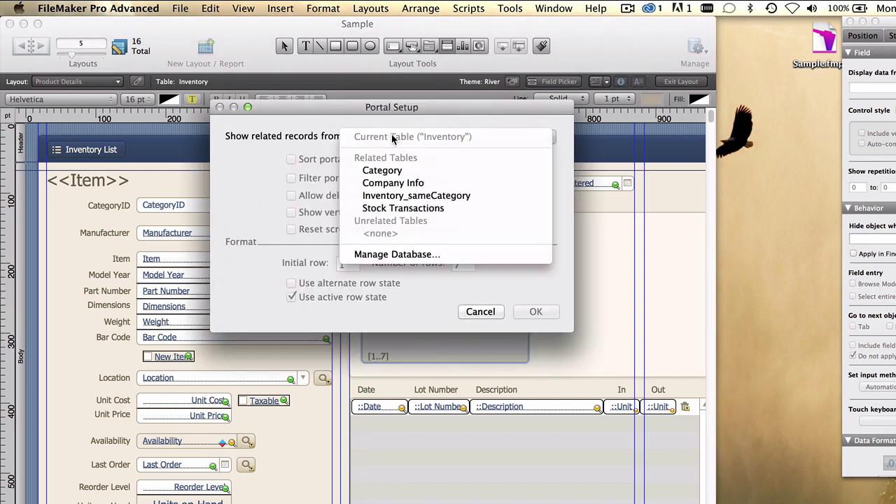
left_click(396, 198)
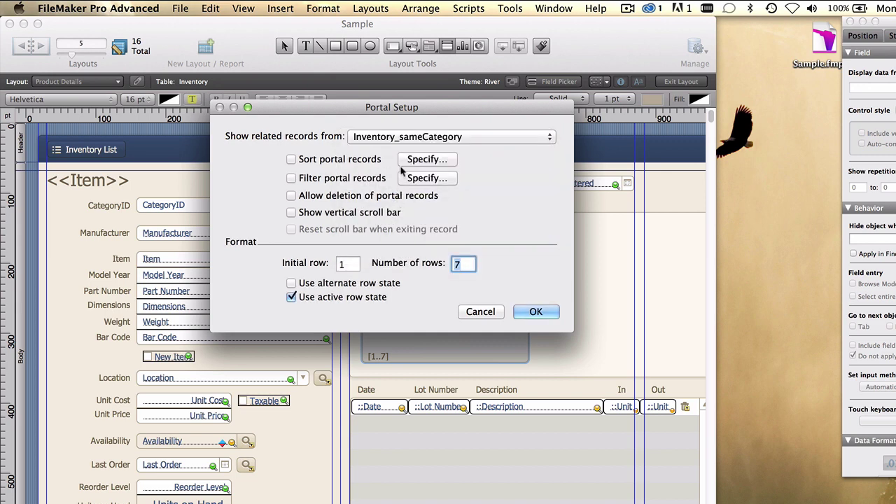
left_click(291, 212)
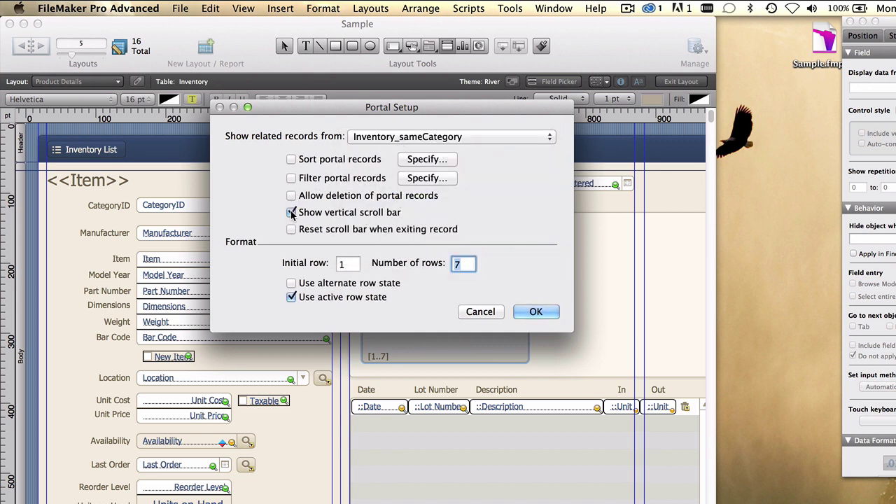
left_click(531, 313)
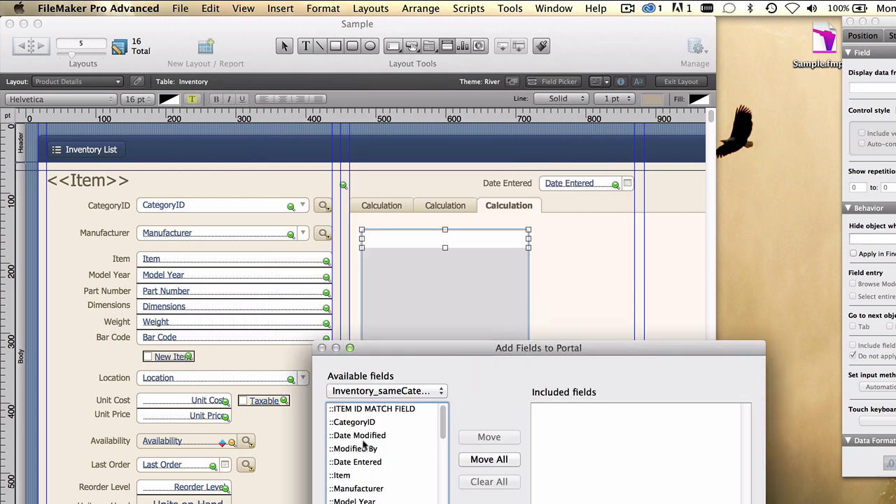
Step: Put the Inventory_sameCategory::Item field in the portal and save the layout
double_click(343, 475)
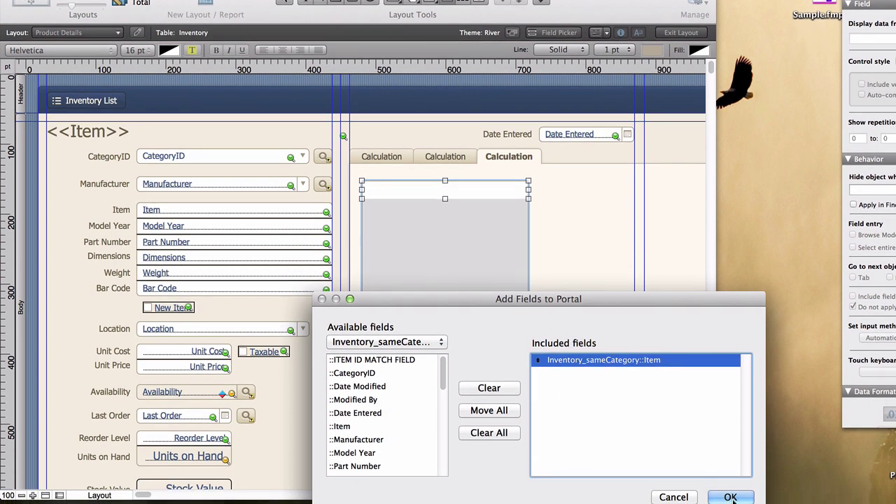
left_click(730, 497)
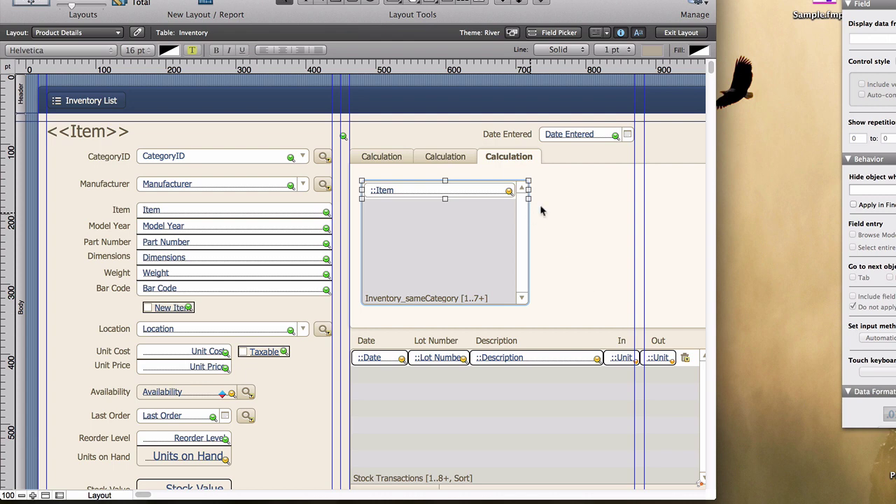
left_click(673, 33)
left_click(583, 225)
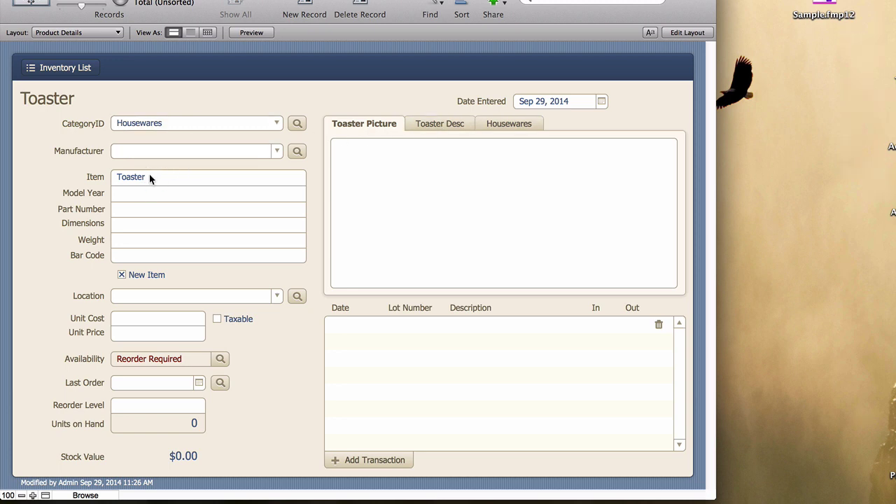
Step: Show the Toaster record's Housewares tab, listing Toaster and Bread basket
left_click(505, 123)
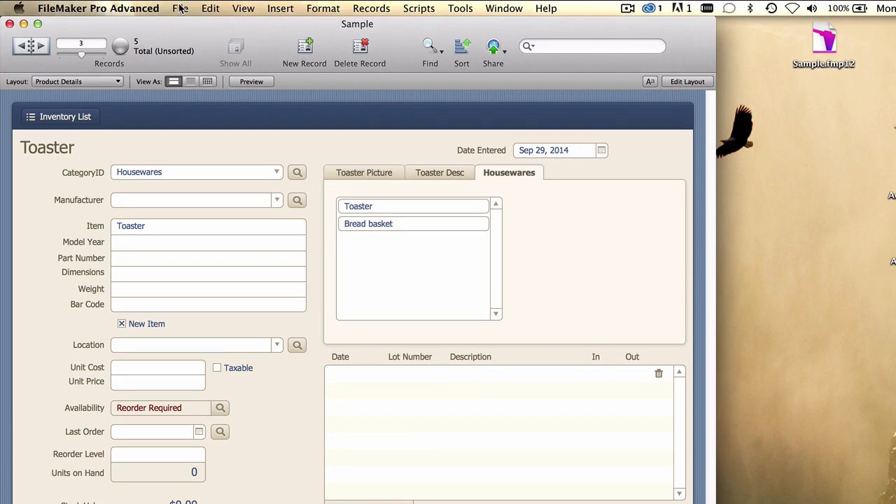
Step: Add an ITEM ID MATCH FIELD ≠ ITEM ID MATCH FIELD criterion to Inventory_sameCategory's relationship
left_click(180, 8)
mouse_move(193, 136)
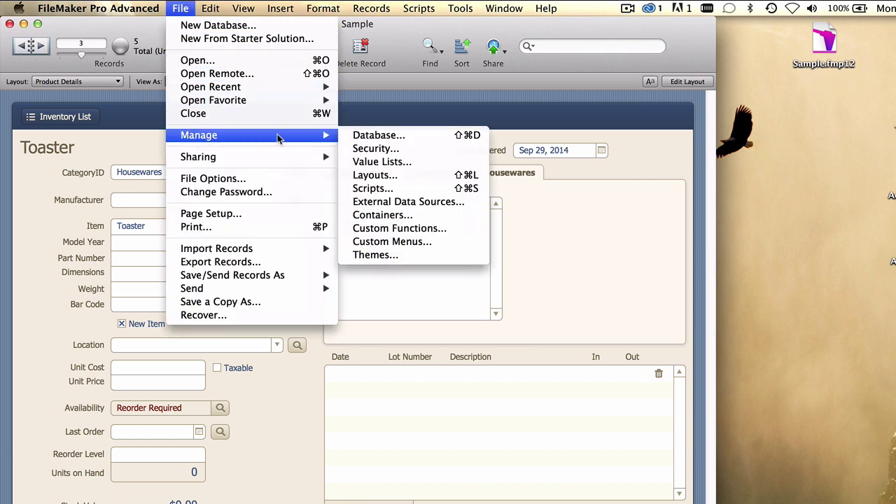
left_click(373, 134)
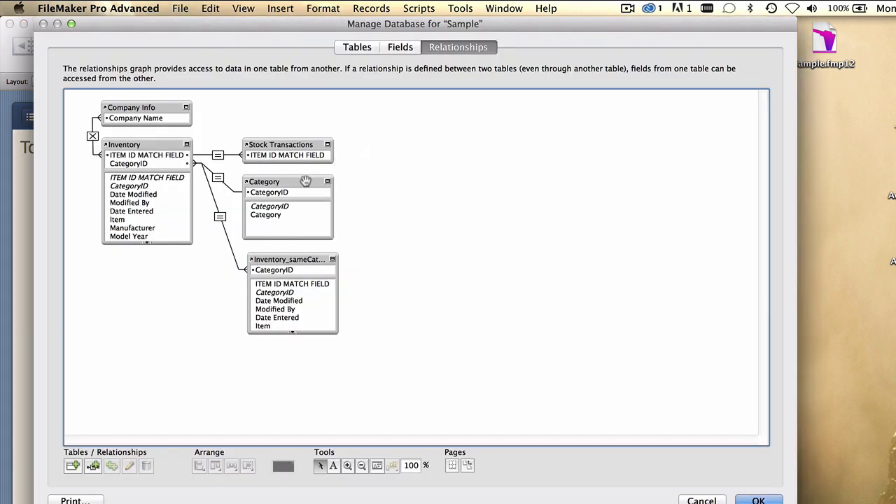
double_click(218, 217)
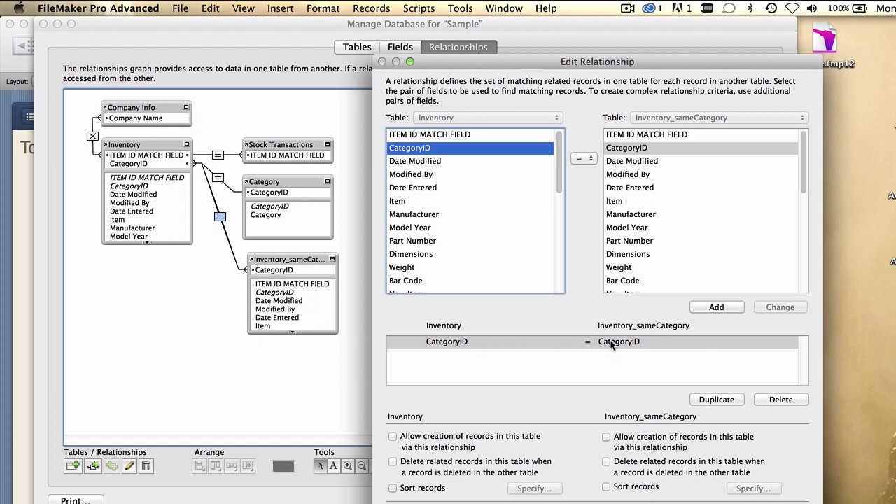
left_click(450, 135)
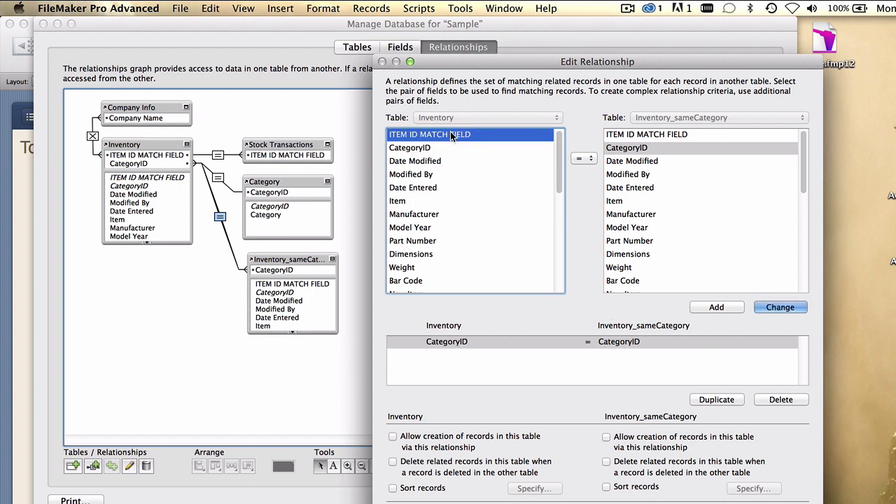
left_click(648, 135)
left_click(583, 158)
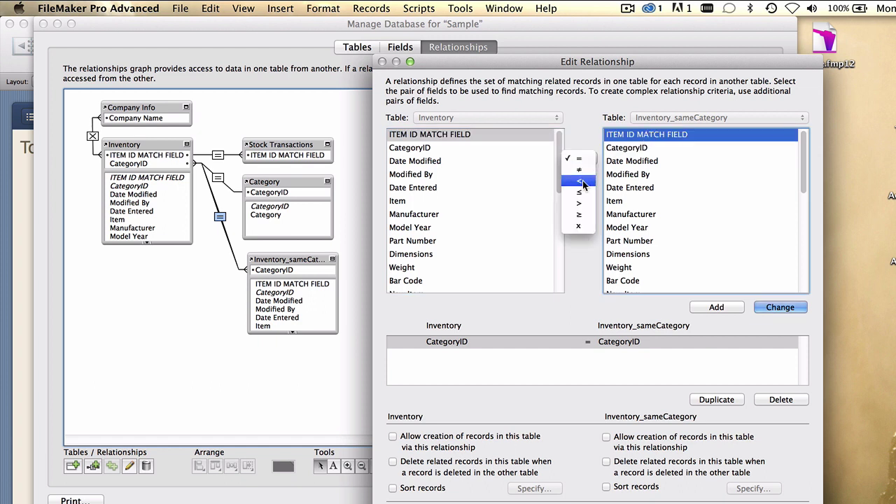
left_click(581, 172)
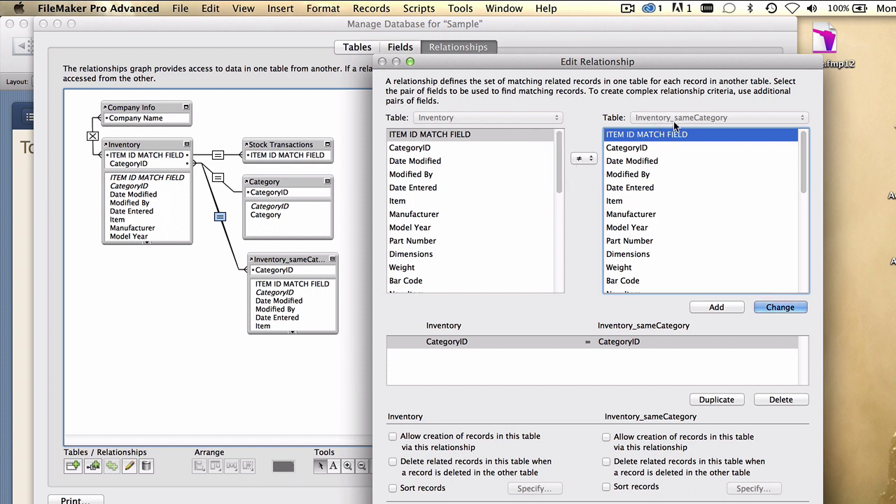
left_click(731, 307)
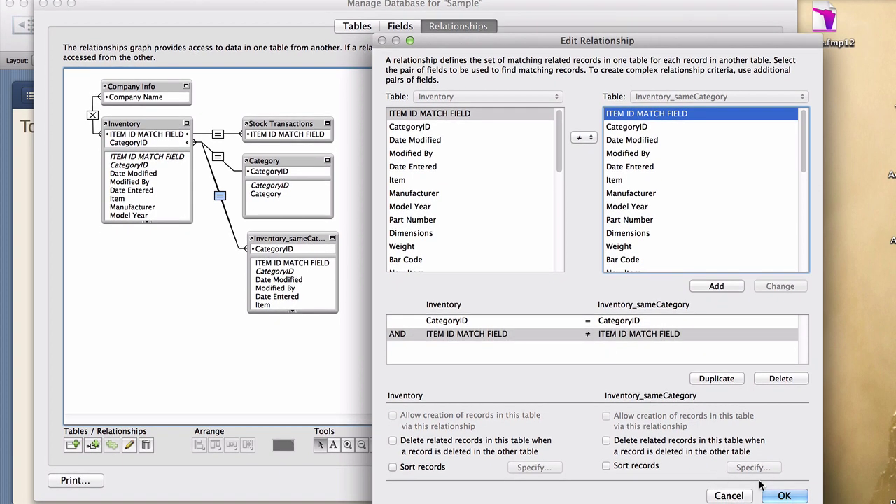
left_click(784, 494)
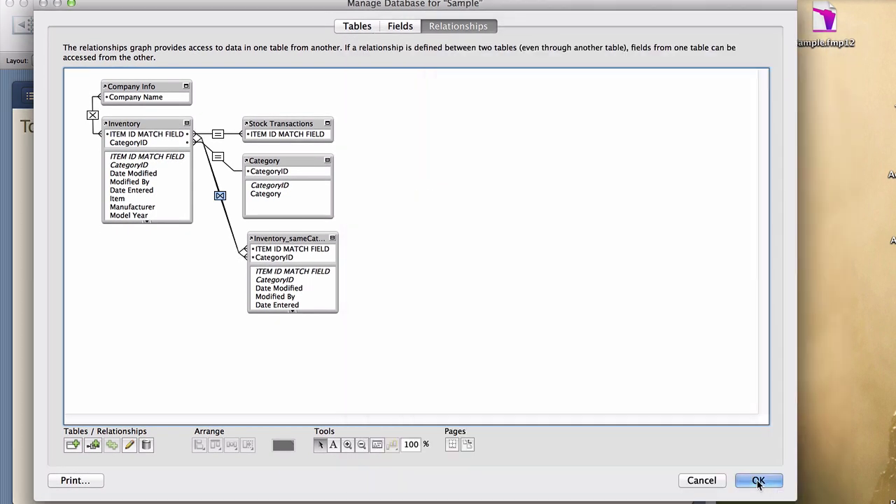
left_click(758, 480)
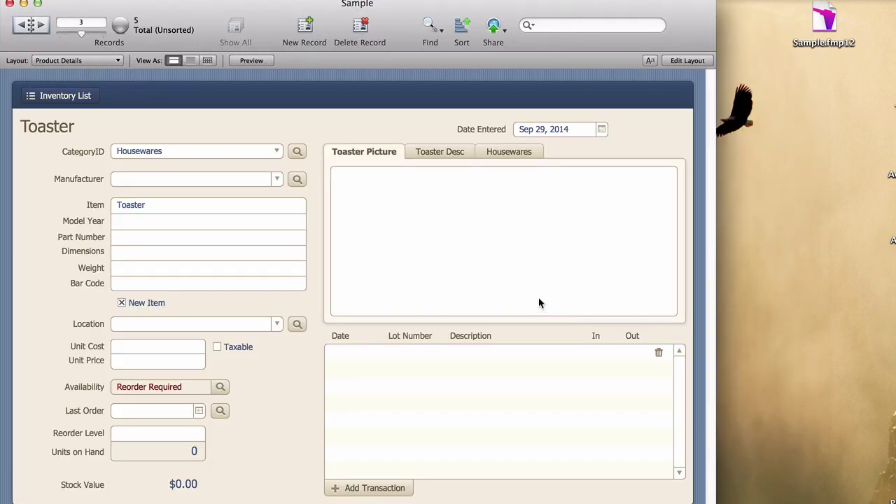
Step: Check the Housewares tab on Toaster, Shampoo and Soap, then return to Layout mode
left_click(505, 151)
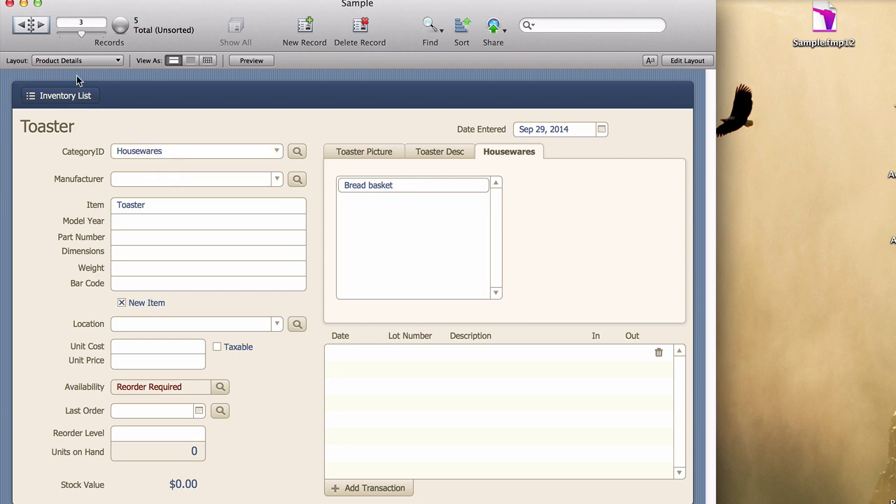
left_click(23, 26)
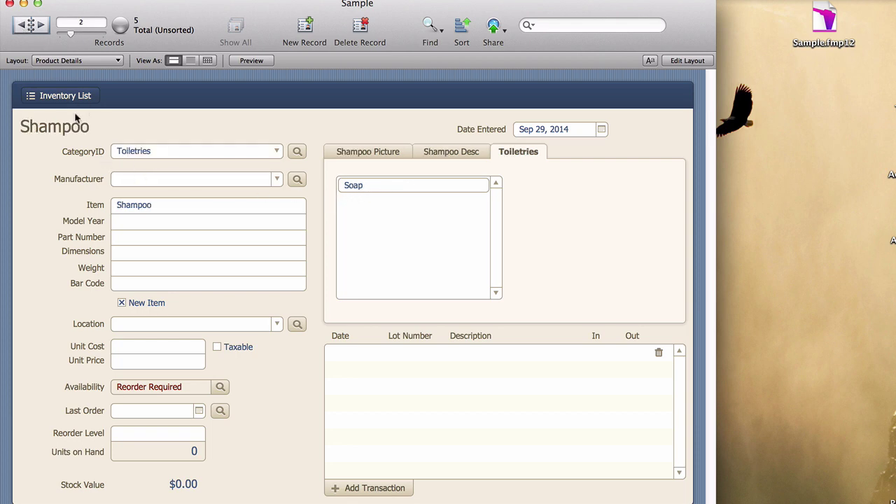
left_click(22, 26)
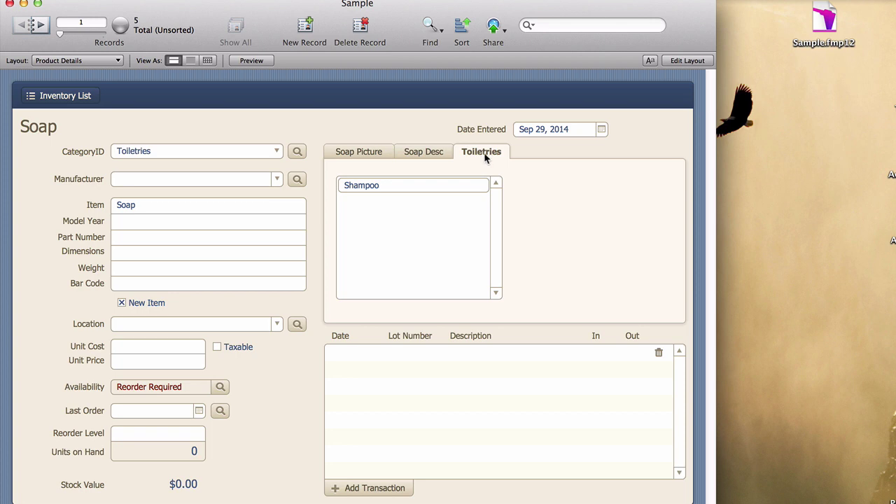
left_click(678, 62)
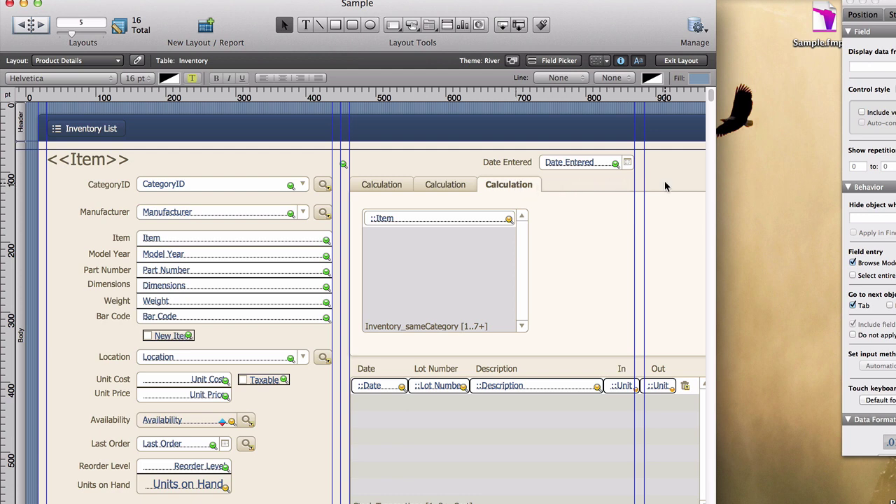
Step: Open the Category::Category tab's label calculation and locate the GetNthRecord function
double_click(505, 188)
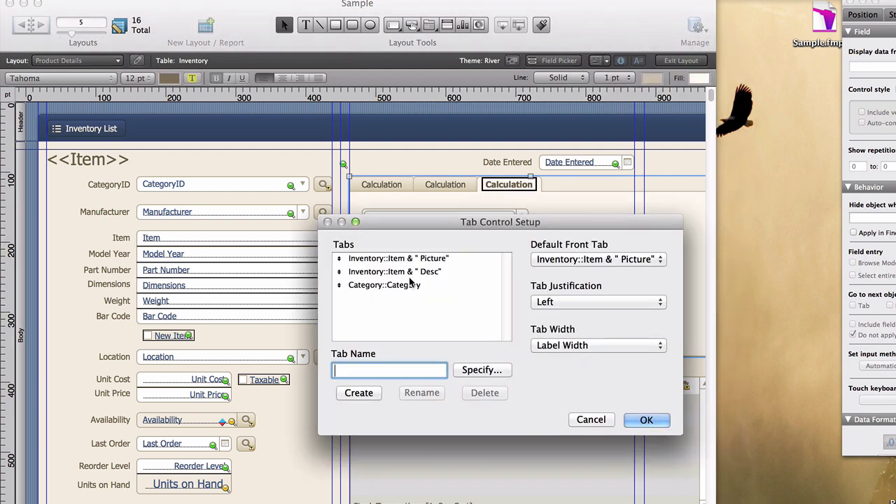
left_click(400, 287)
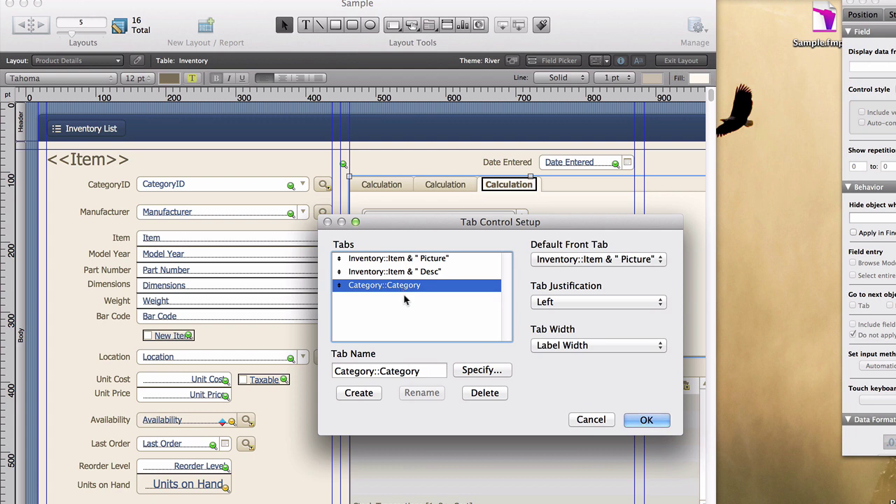
left_click(469, 372)
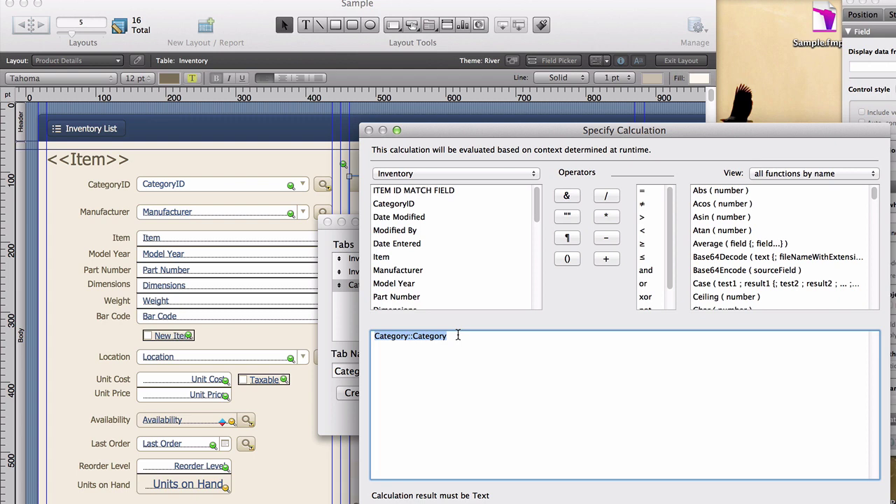
left_click(758, 284)
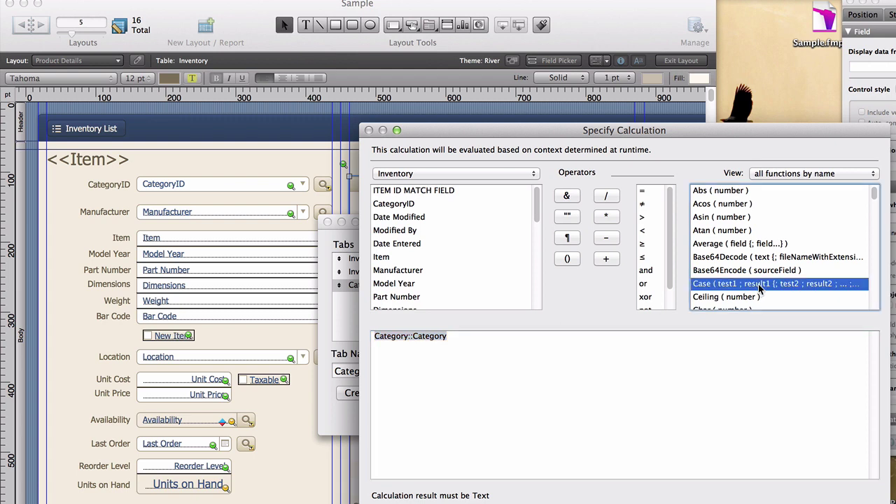
key("g")
key("Down")
key("Down")
key("Down")
key("Down")
key("Down")
key("Down")
key("Down")
key("Down")
key("Down")
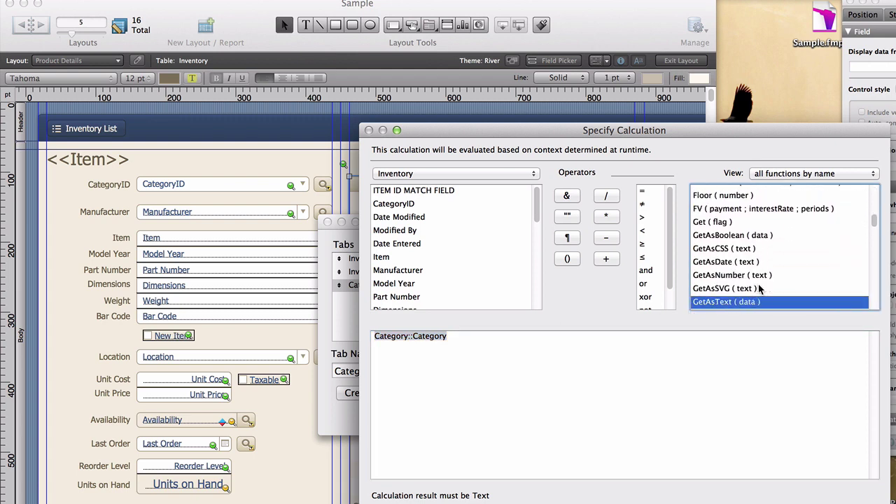
key("Down")
key("Down")
key("Down")
key("Down")
key("Down")
key("Down")
key("Down")
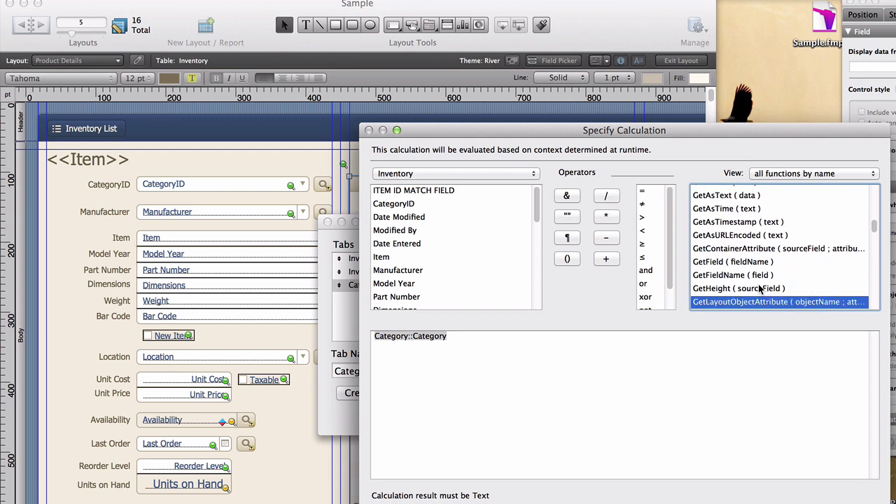
key("Down")
key("Down")
key("Down")
key("Up")
key("Up")
key("Up")
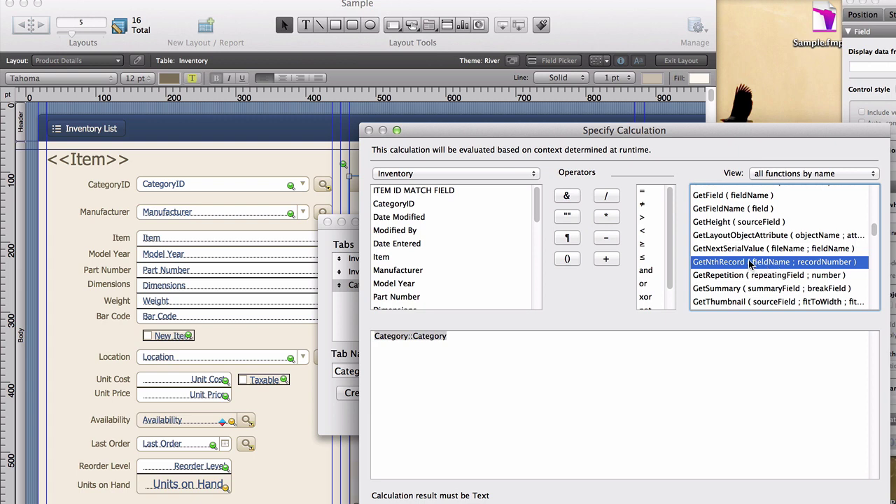
Step: Build the label formula GetNthRecord ( Category::Category ; 1 )
left_click(463, 173)
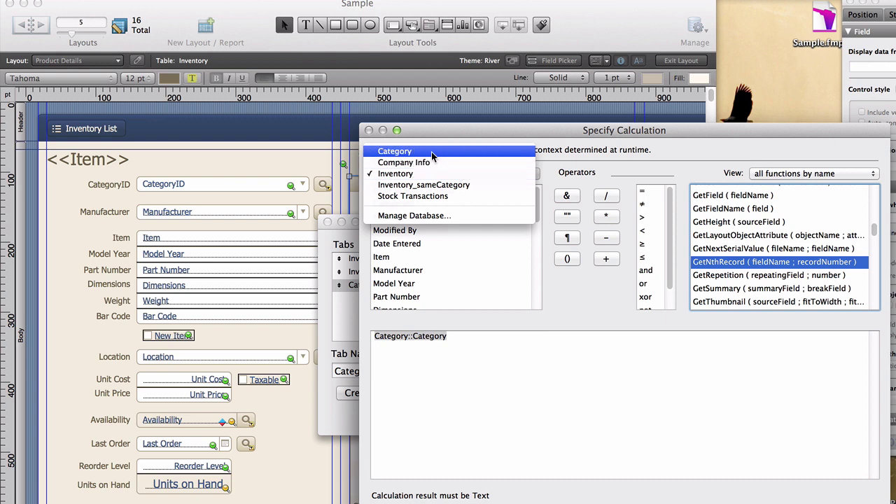
left_click(433, 154)
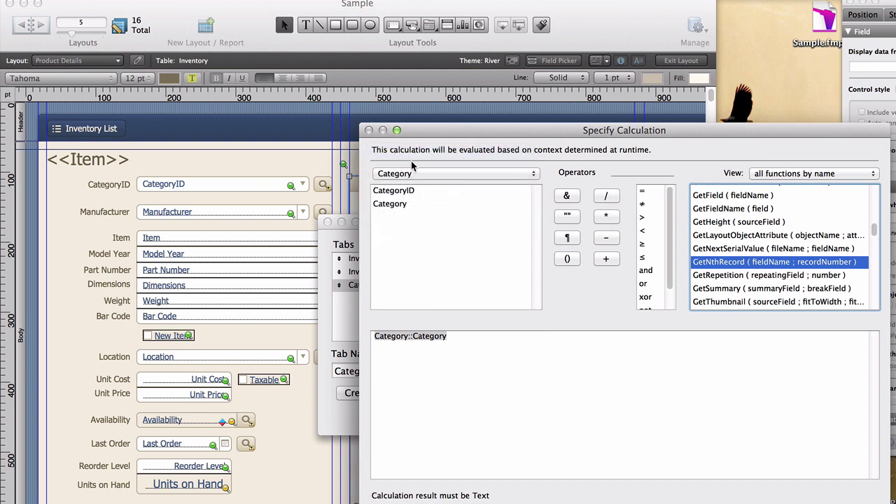
double_click(713, 264)
double_click(451, 336)
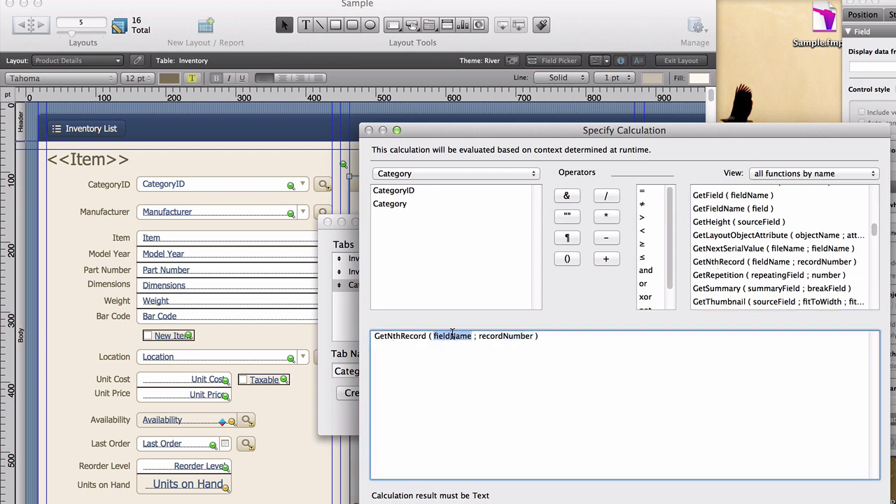
double_click(395, 204)
double_click(537, 336)
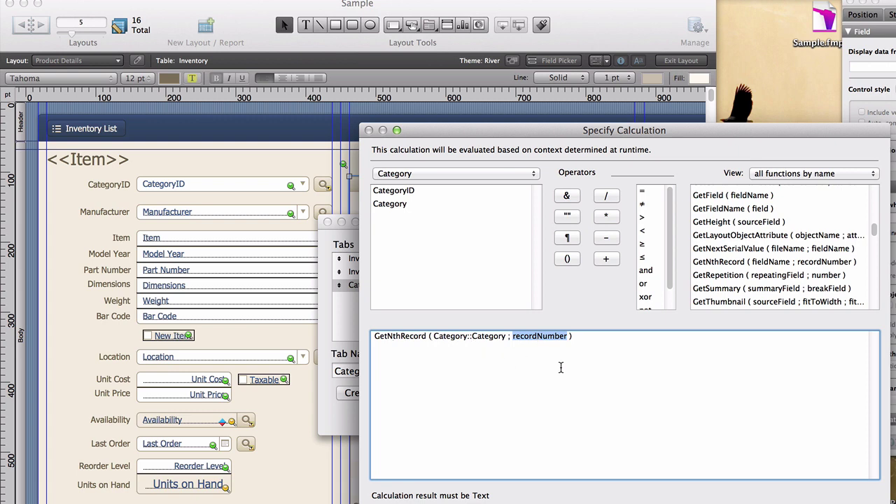
type("1")
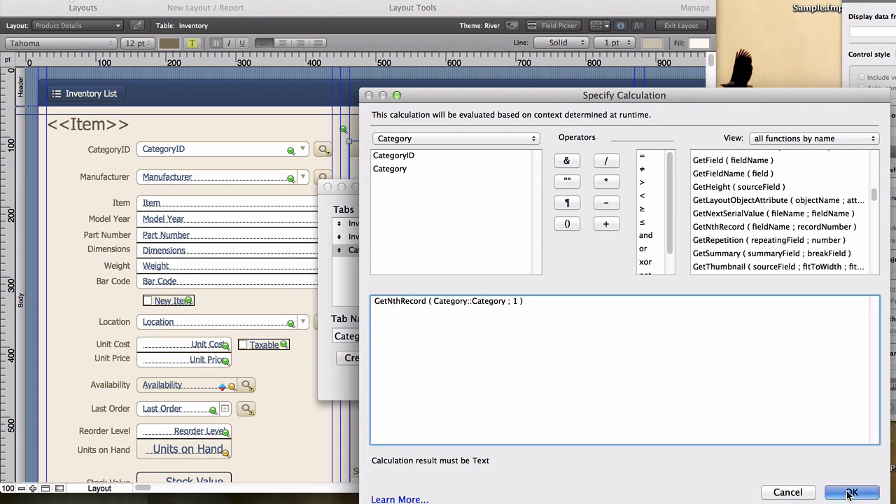
Step: Apply the GetNthRecord formula as the third tab's label and close Tab Control Setup
left_click(843, 490)
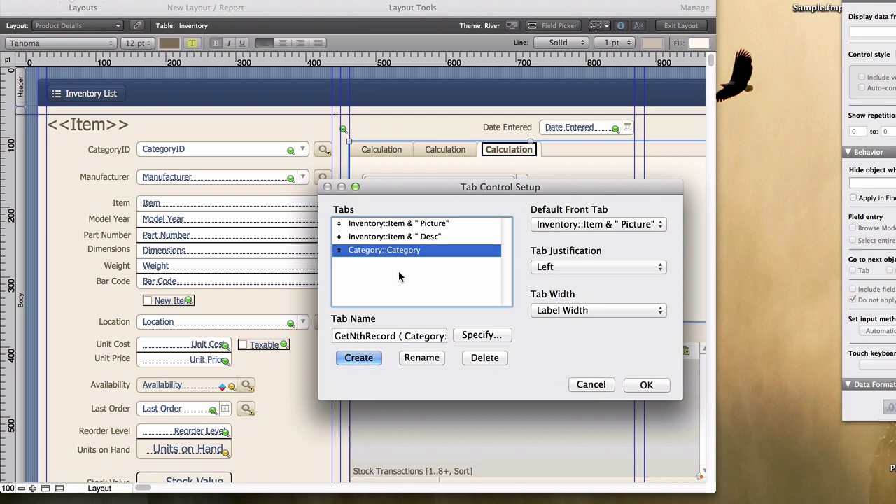
left_click(422, 358)
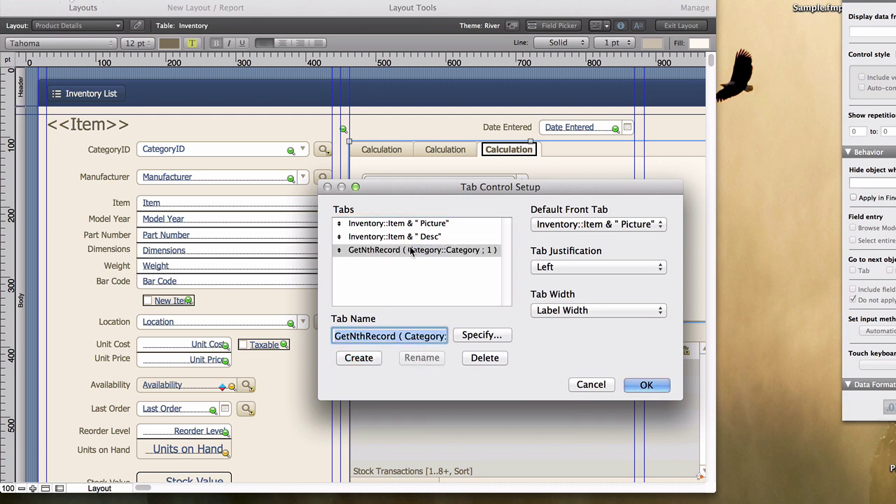
left_click(642, 382)
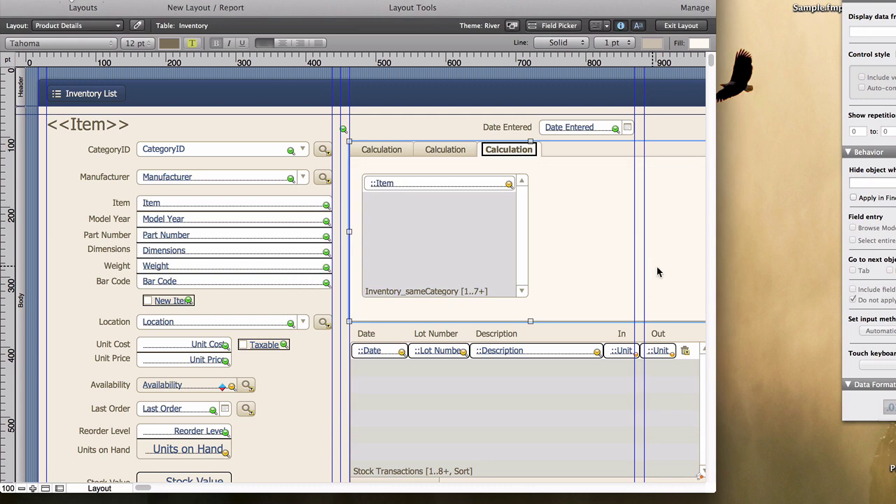
Step: Save the layout and step forward to Bread basket and Jasmine fragrance, which shows Perfumes
left_click(678, 26)
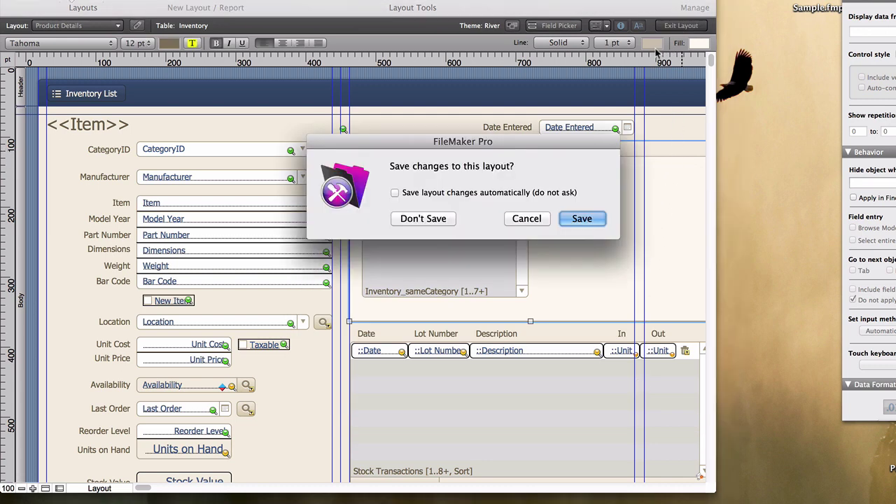
left_click(580, 162)
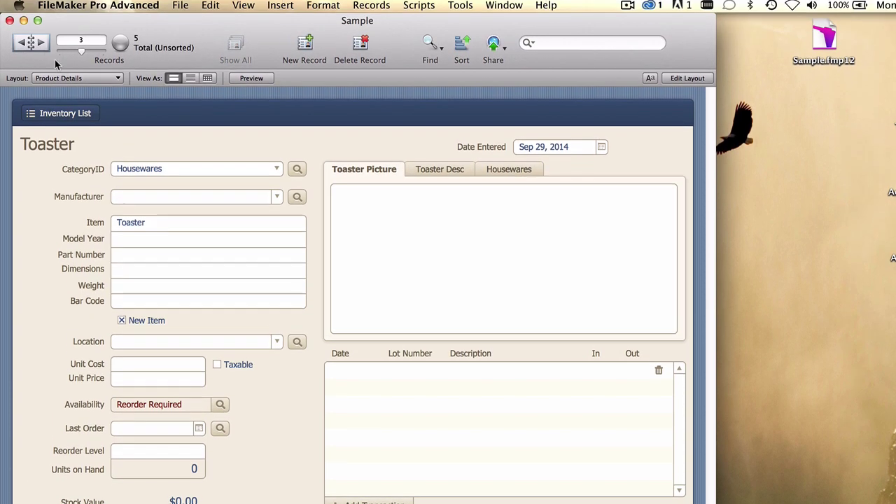
left_click(40, 46)
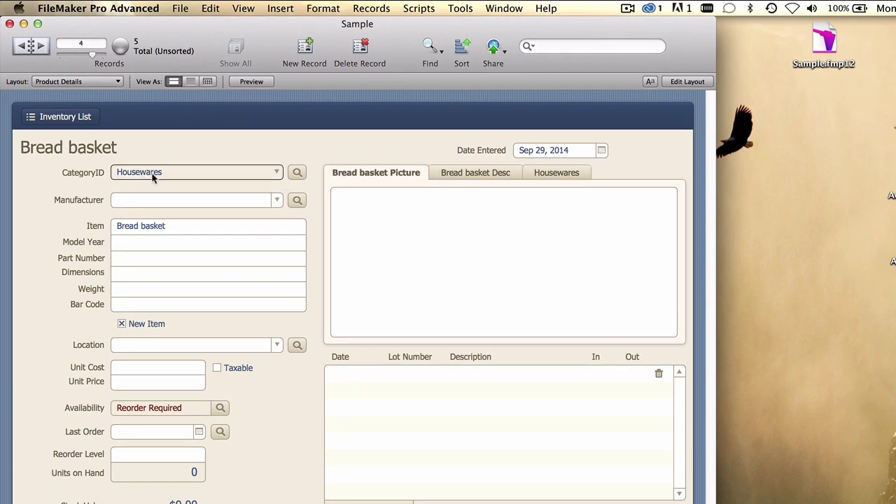
left_click(40, 45)
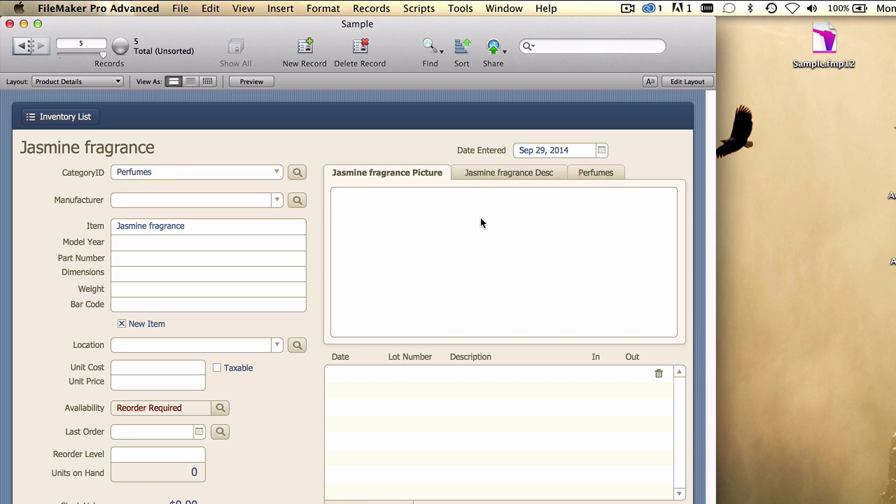
Step: Add a tab labelled GetNthRecord ( Category::Category ; 2 )
left_click(683, 82)
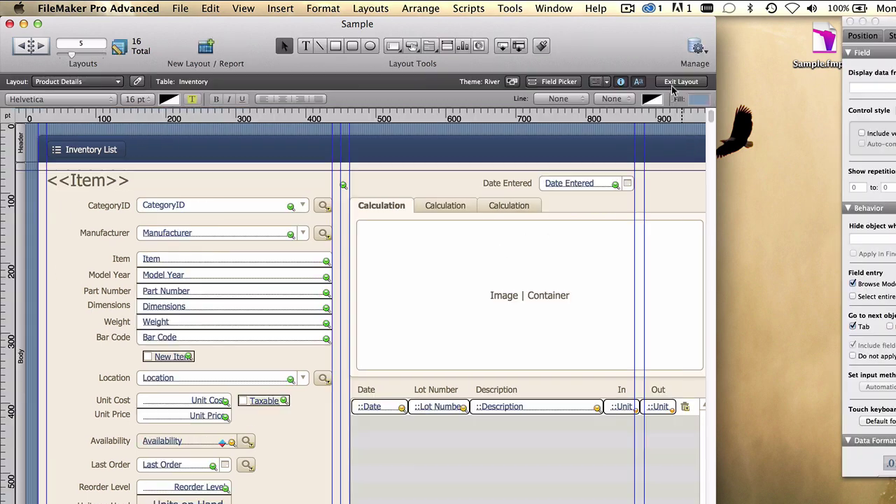
double_click(524, 205)
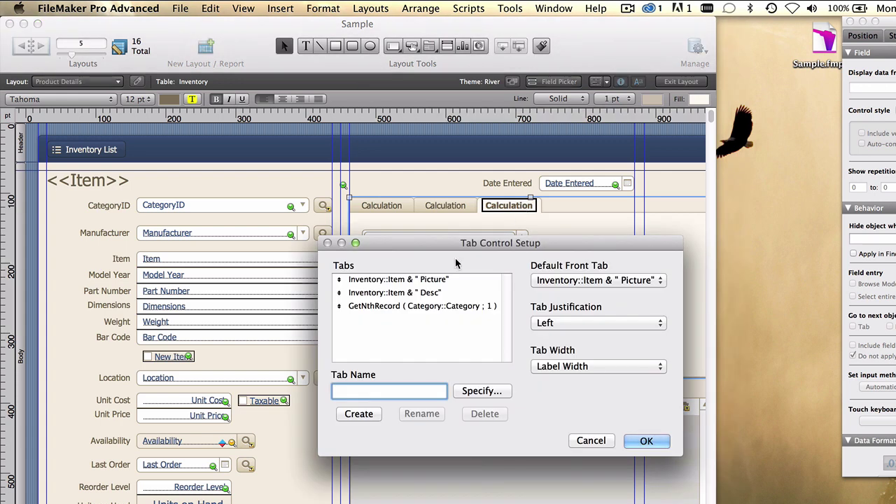
left_click(410, 306)
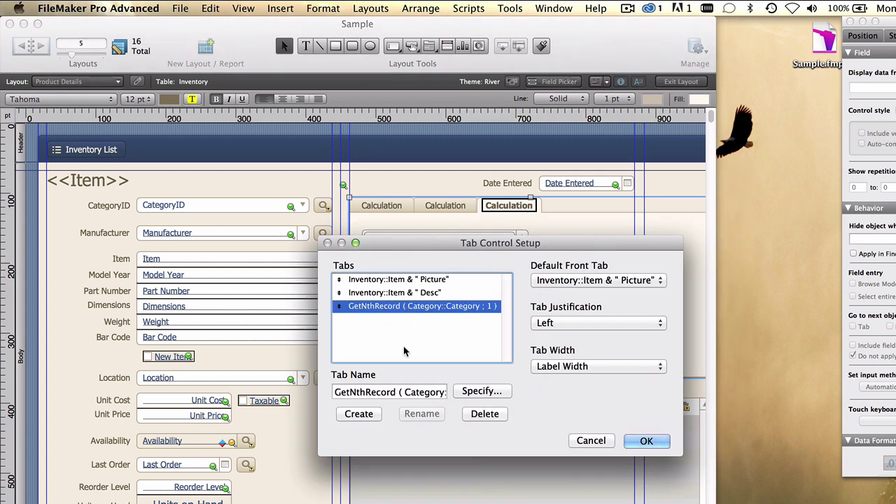
left_click_drag(432, 391, 439, 393)
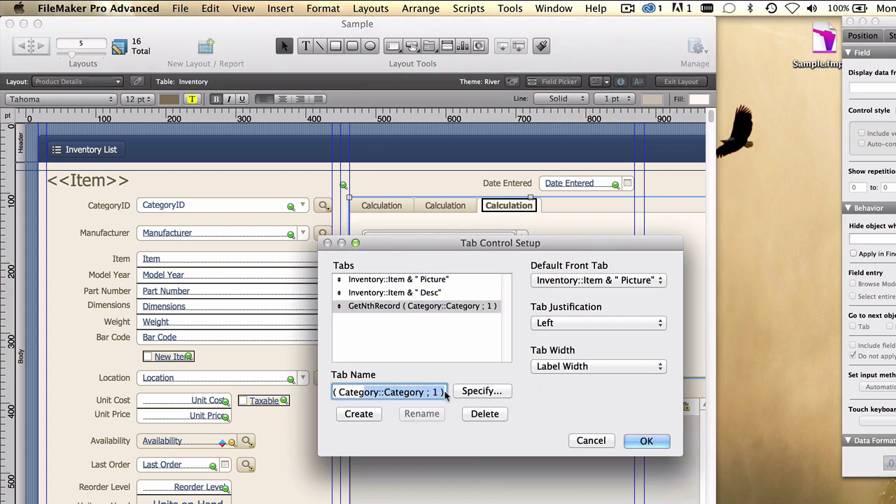
left_click(439, 392)
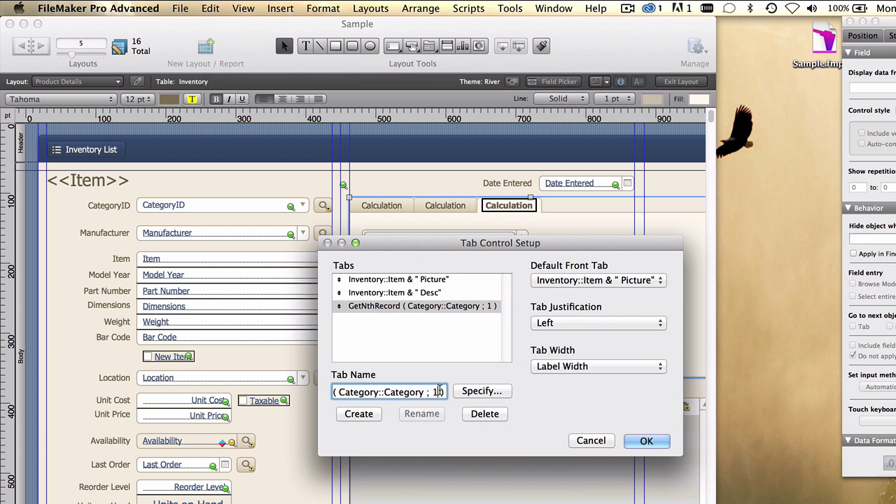
key("BackSpace")
type("2")
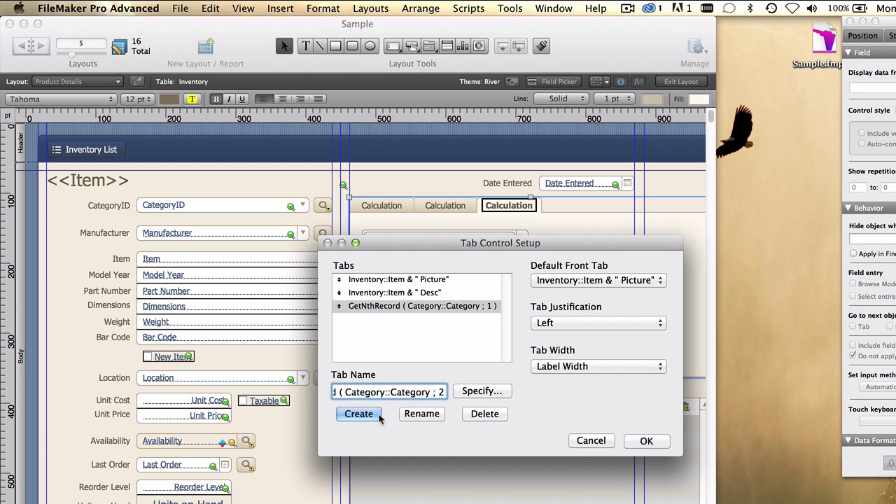
left_click(360, 413)
Step: Add a tab labelled GetNthRecord ( Category::Category ; 3 ) and return to Browse mode
left_click(435, 392)
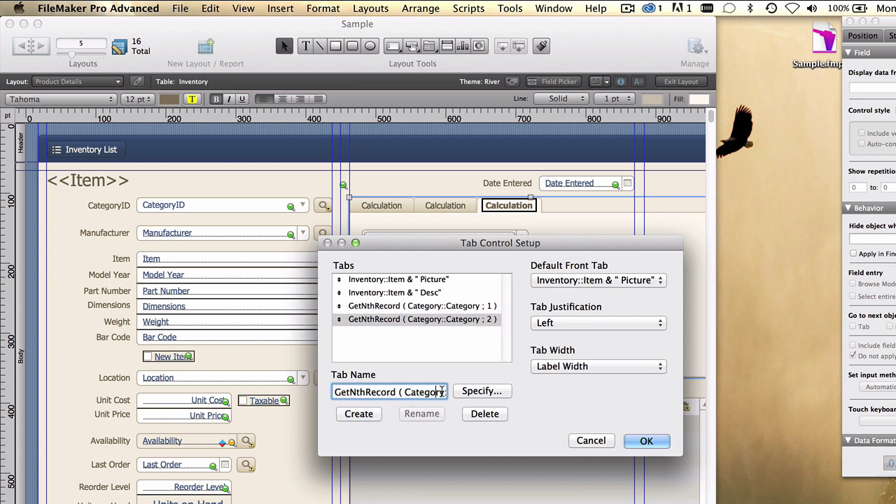
key("Right")
key("Right")
key("Right")
key("Right")
key("Right")
key("Right")
key("Right")
key("Right")
key("Right")
key("Right")
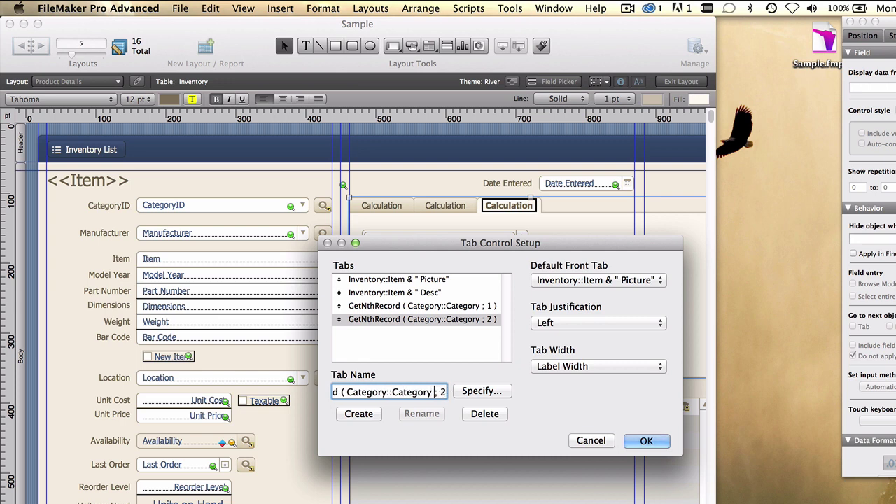
key("Delete")
type("3")
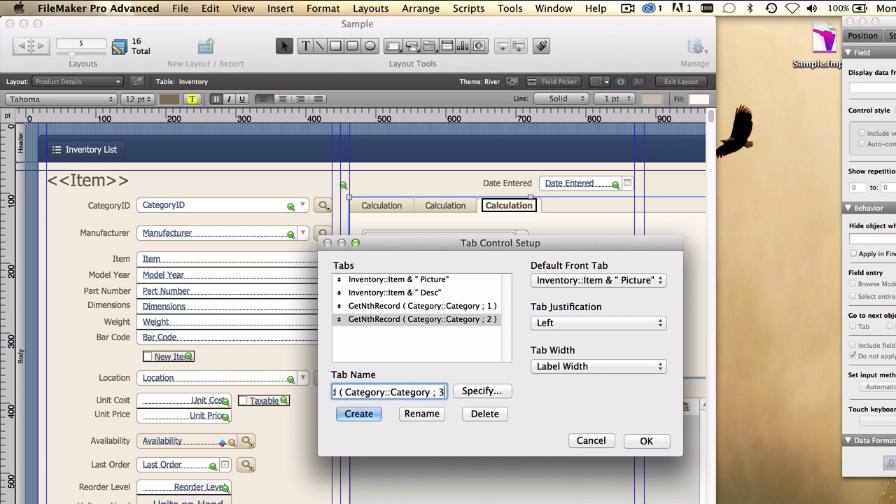
left_click(345, 413)
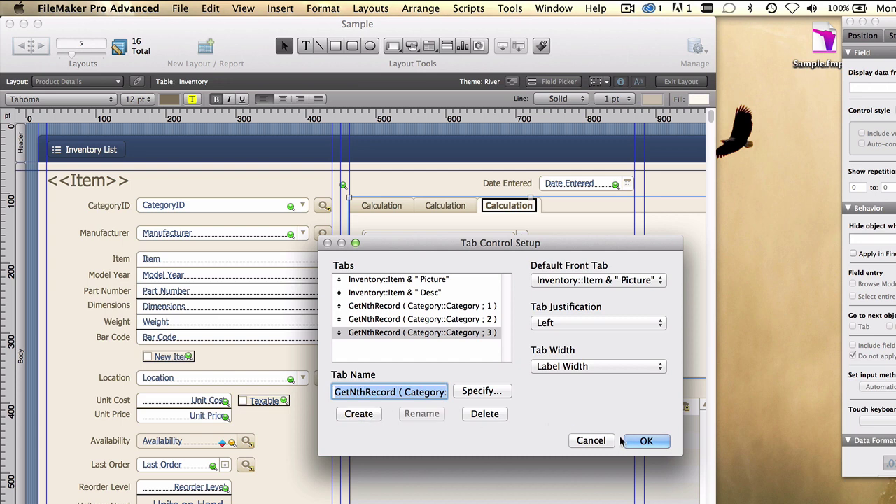
left_click(642, 441)
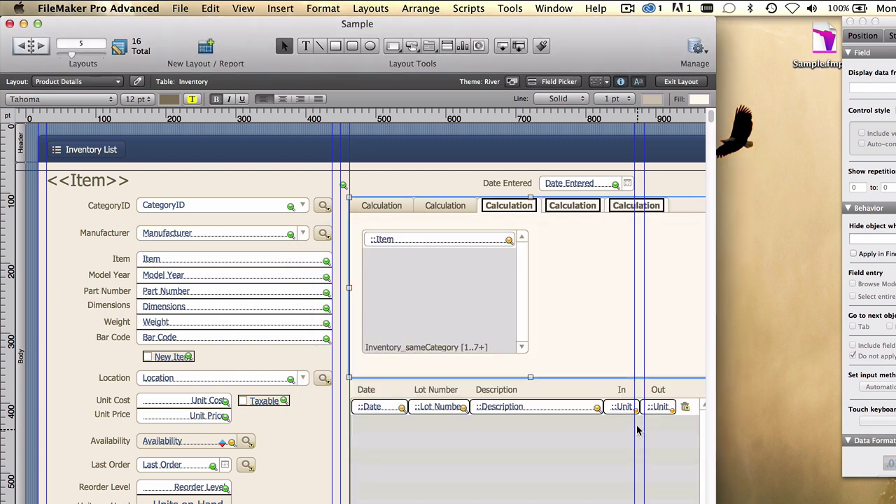
left_click(677, 81)
left_click(578, 274)
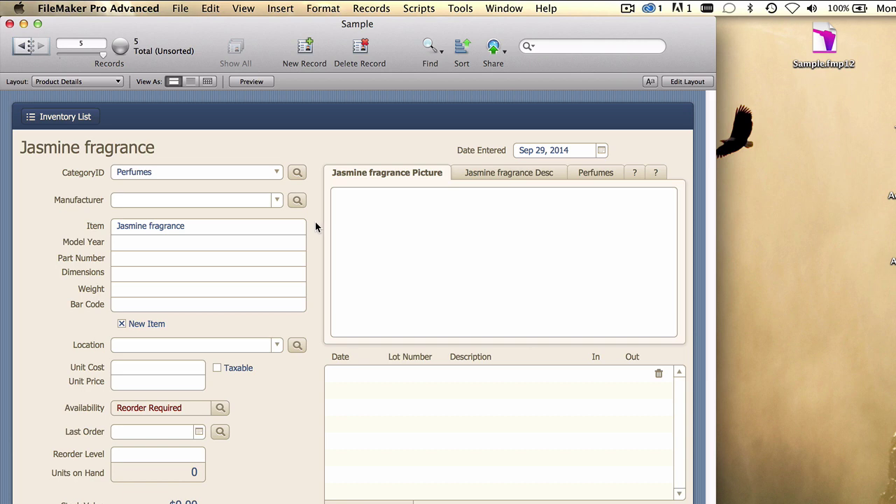
Step: Add Category_ALL, a new Category table occurrence, below Inventory and link their CategoryID fields
left_click(181, 8)
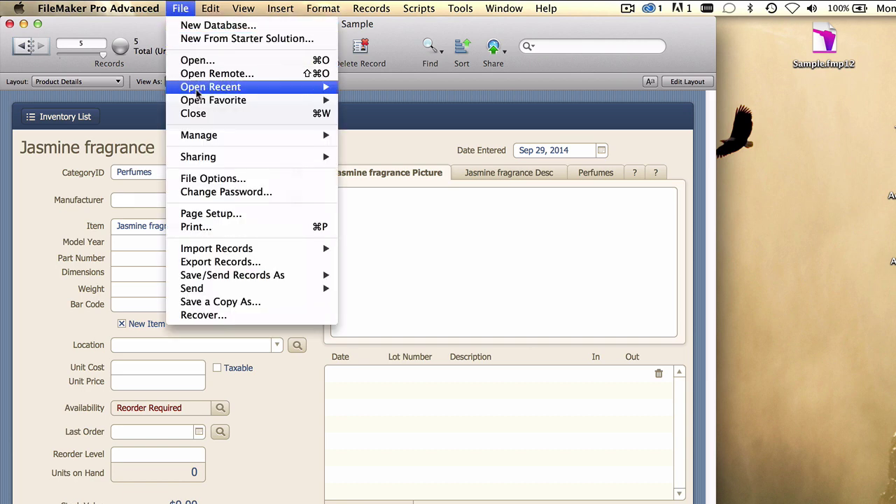
mouse_move(201, 135)
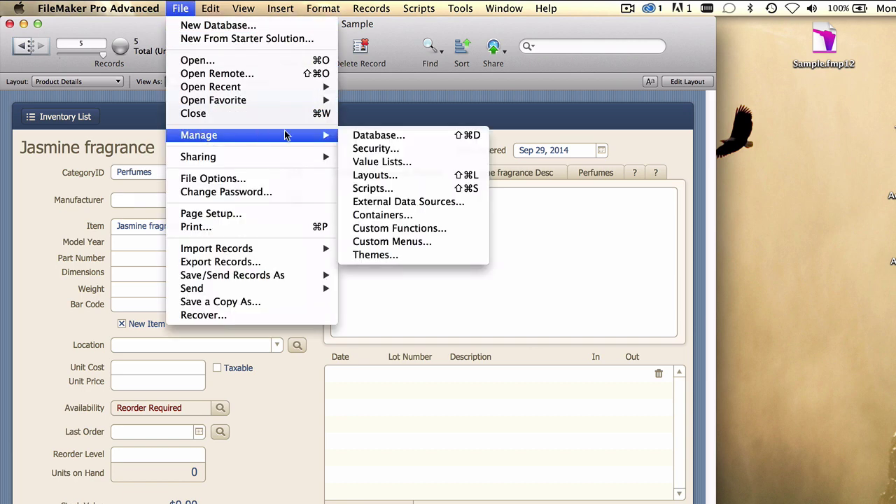
left_click(379, 135)
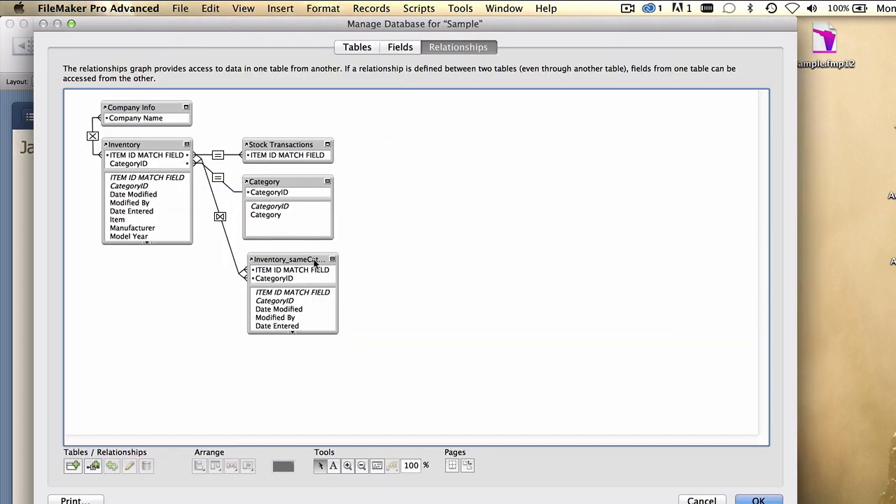
left_click(73, 466)
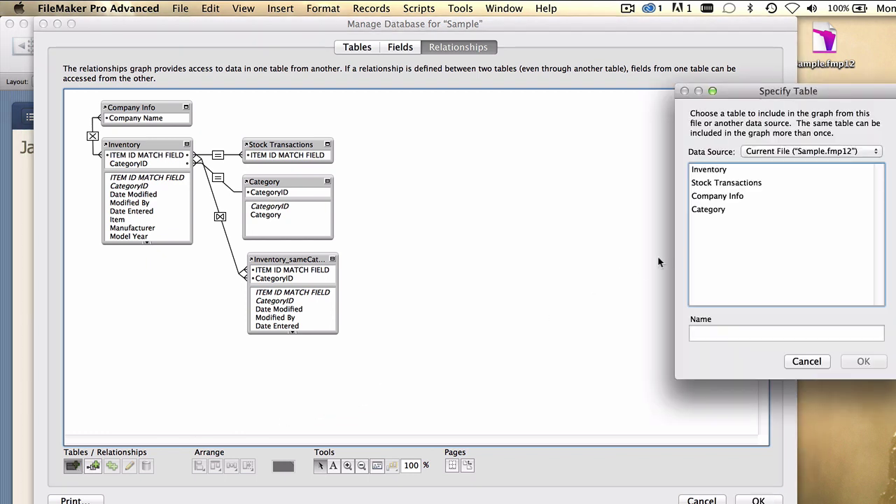
left_click(714, 210)
left_click(748, 334)
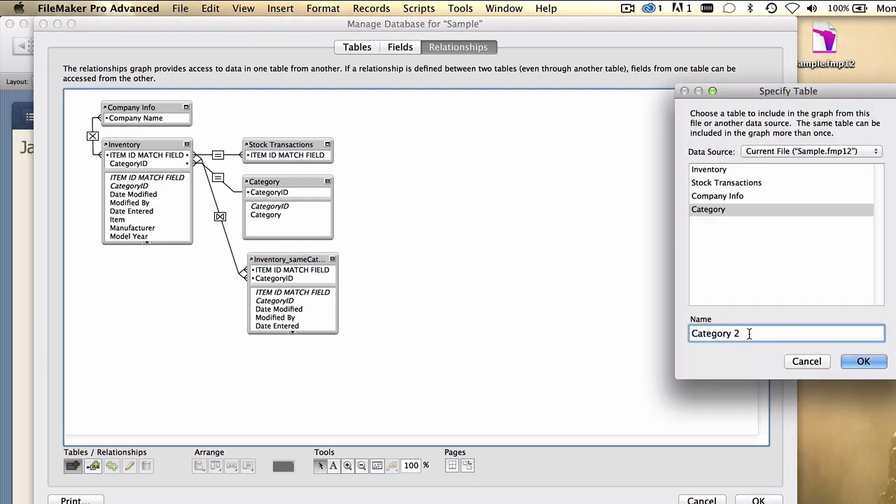
key("BackSpace")
key("BackSpace")
type("_ALL")
left_click(865, 362)
left_click_drag(413, 245, 189, 325)
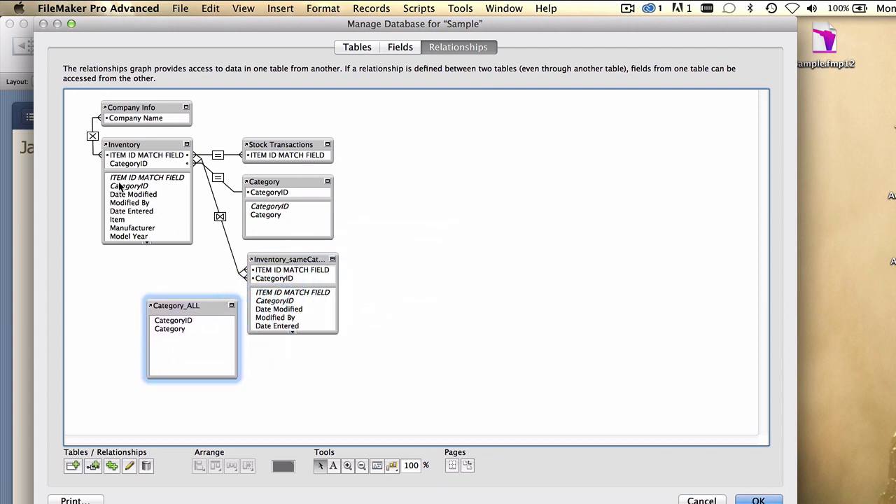
left_click_drag(118, 188, 139, 308)
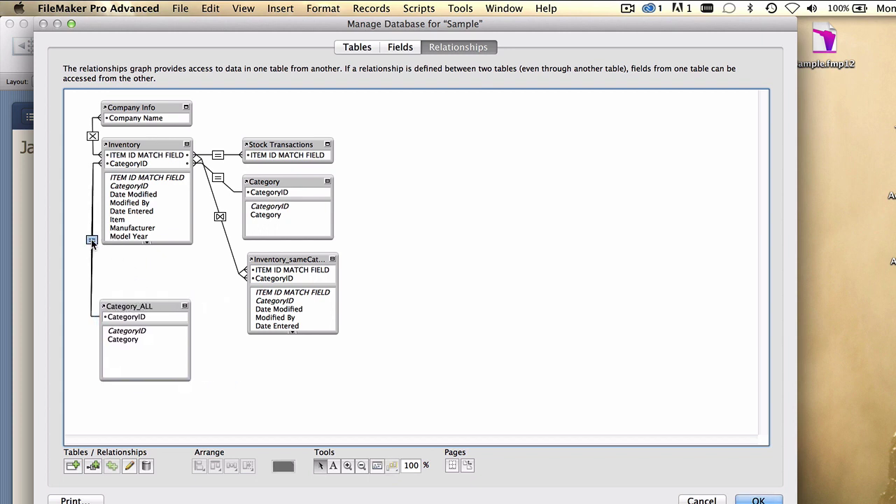
Step: Change the Inventory–Category_ALL CategoryID comparison to the cartesian × operator
double_click(92, 240)
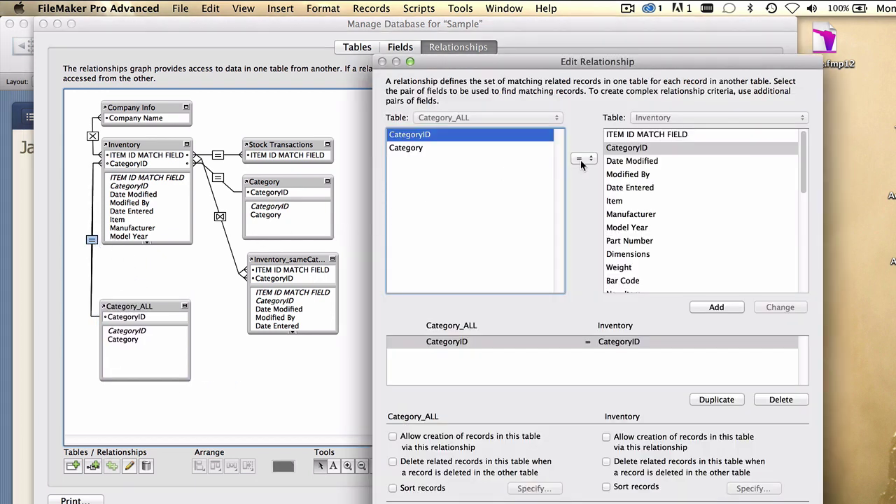
left_click(584, 159)
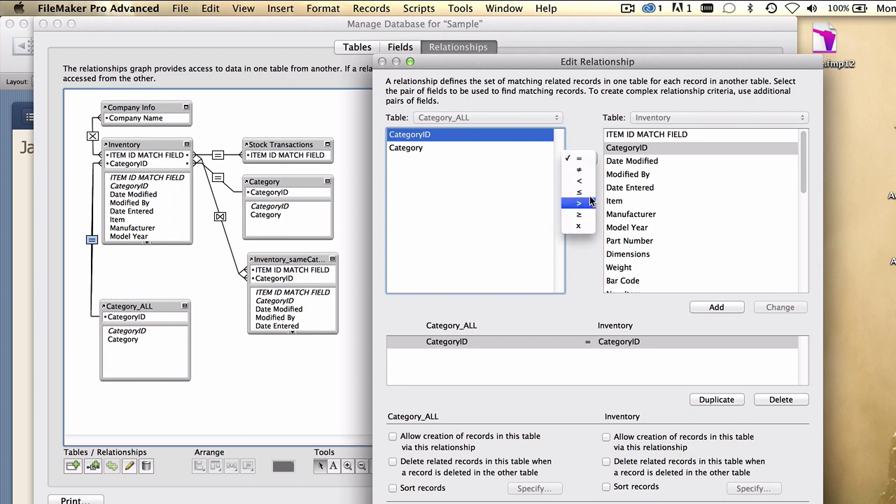
left_click(580, 227)
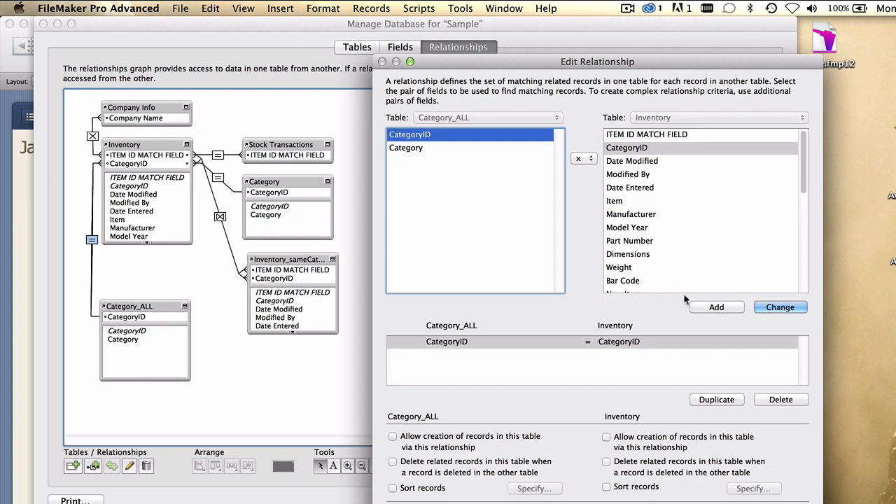
left_click(780, 307)
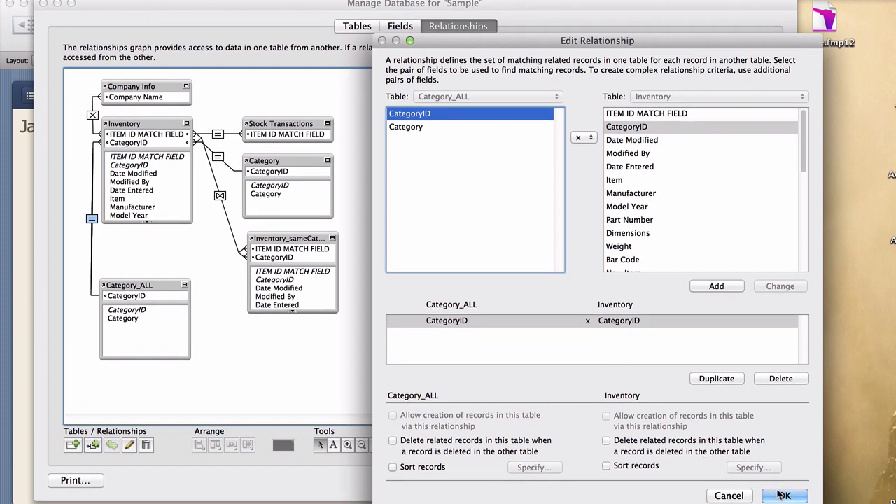
left_click(784, 496)
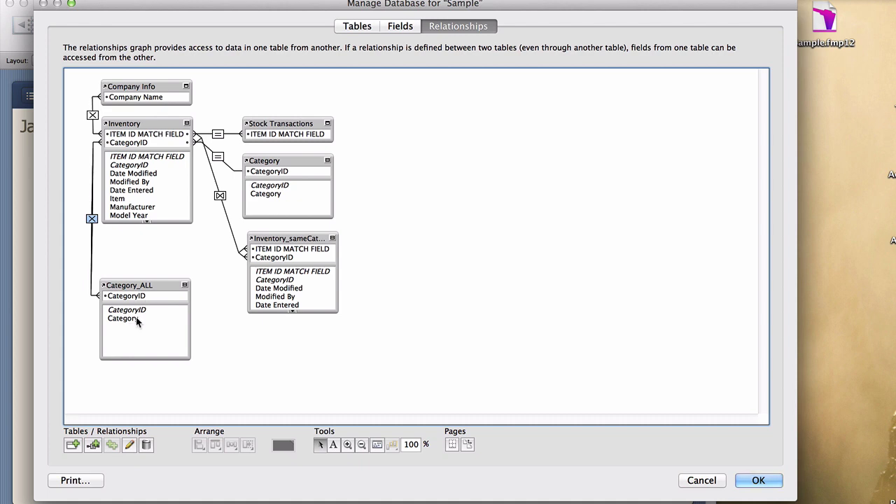
Step: Close Manage Database and open the first category tab's label calculation in Layout mode
left_click(757, 480)
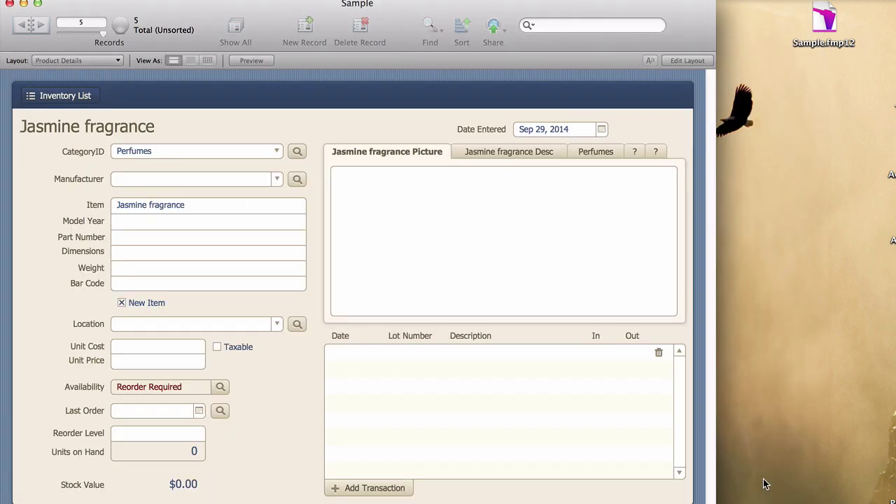
left_click(675, 60)
double_click(517, 184)
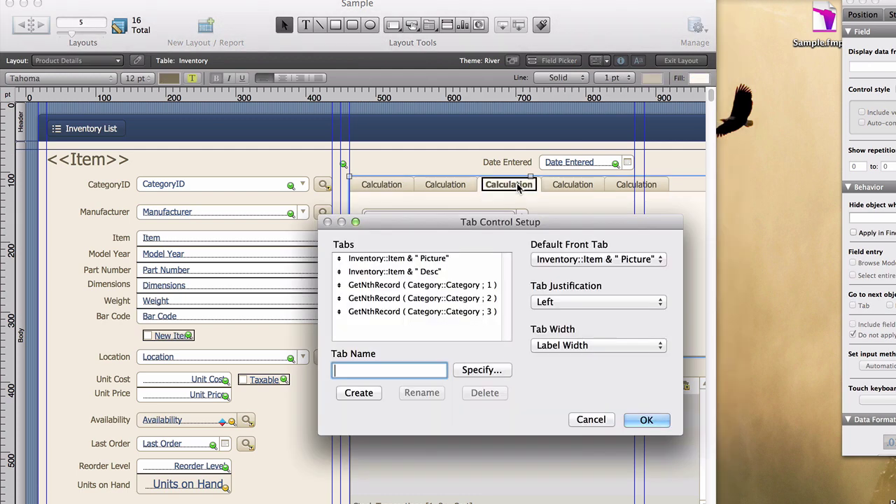
left_click(422, 287)
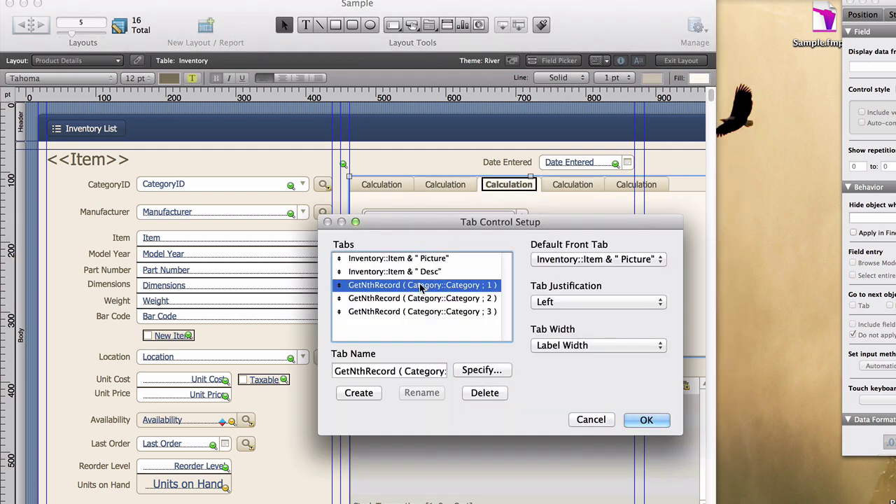
left_click(475, 371)
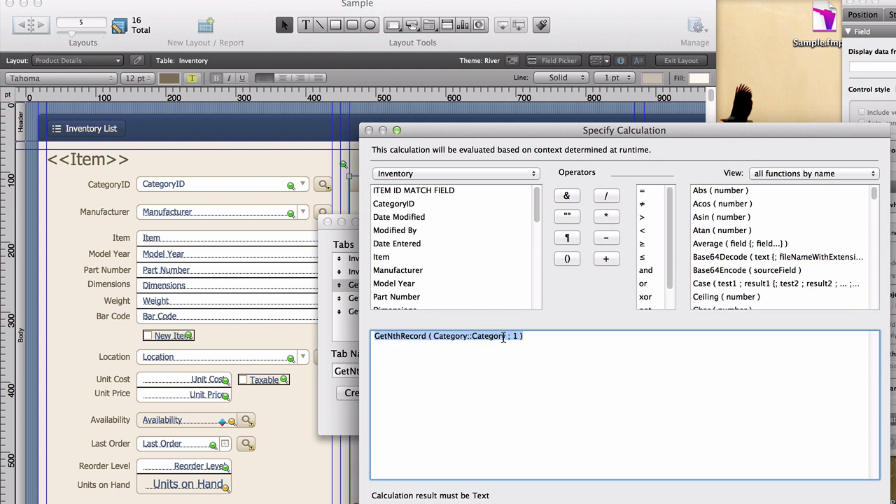
Step: Replace Category::Category with Category_ALL::Category in the tab's GetNthRecord formula
double_click(501, 337)
left_click_drag(502, 336, 461, 334)
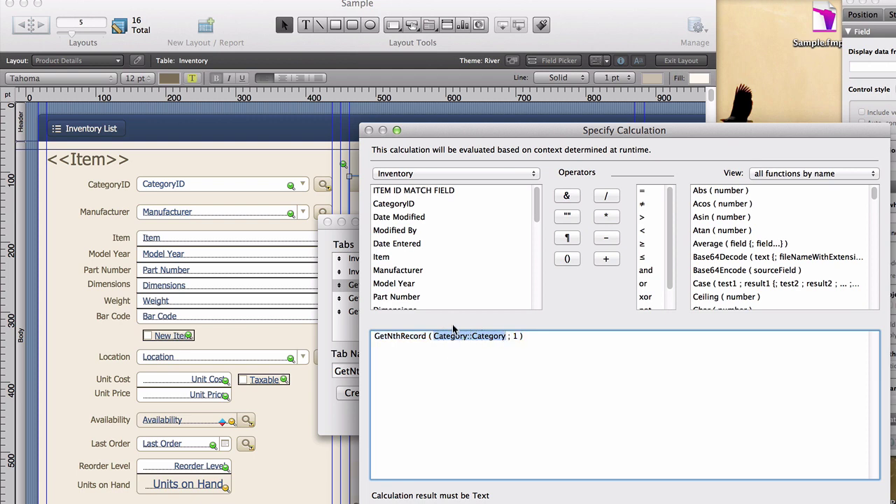
left_click(434, 175)
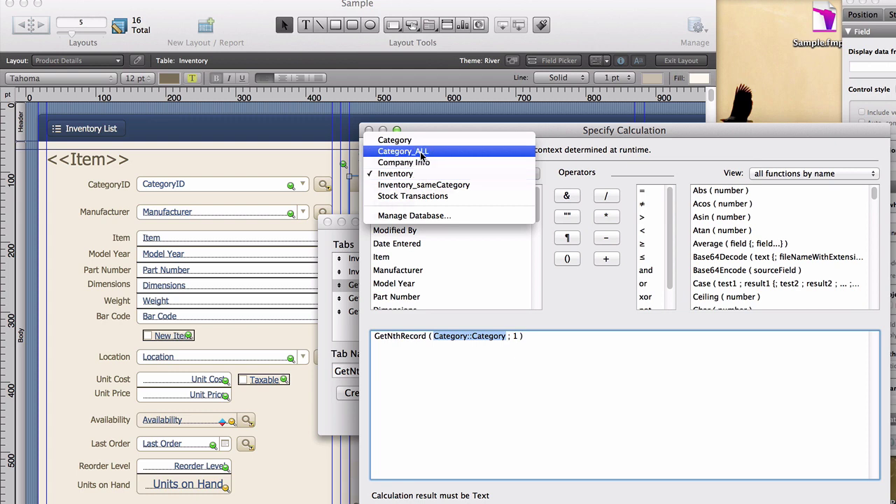
left_click(433, 152)
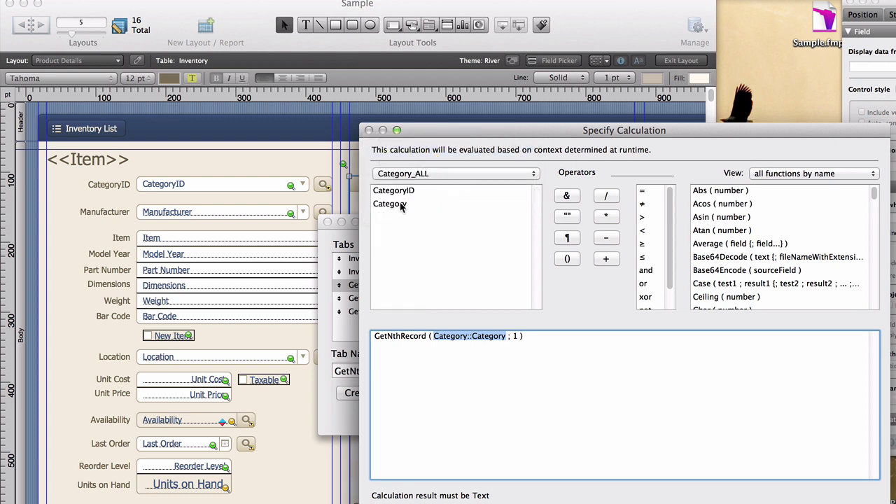
left_click(399, 202)
double_click(399, 203)
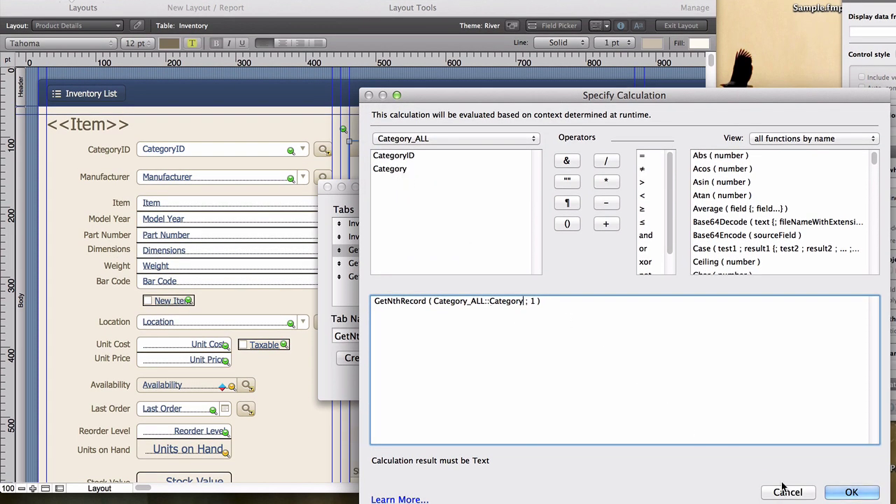
left_click(849, 492)
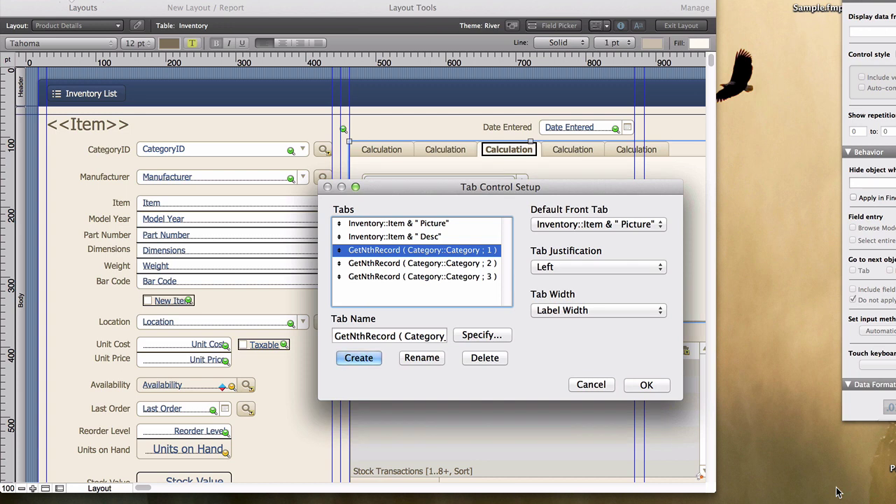
Step: Apply the third tab's new label, then point the fourth tab's label at Category_ALL::Category
left_click(422, 357)
left_click(423, 264)
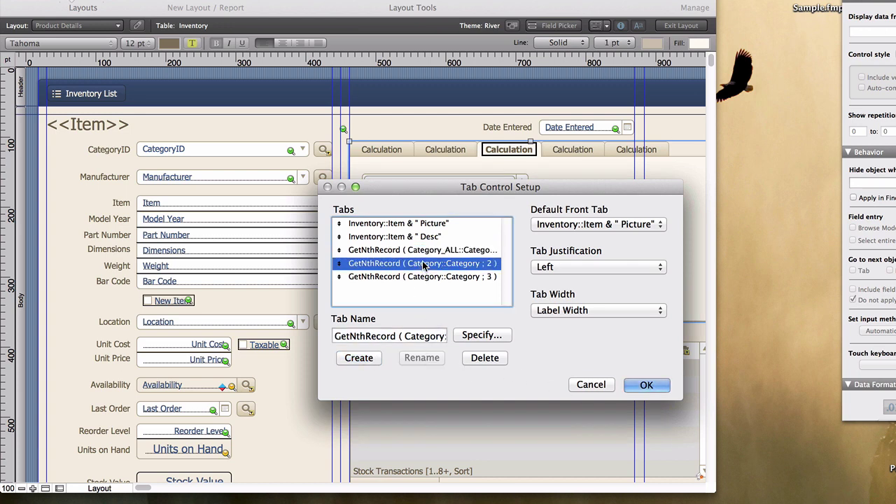
left_click(439, 336)
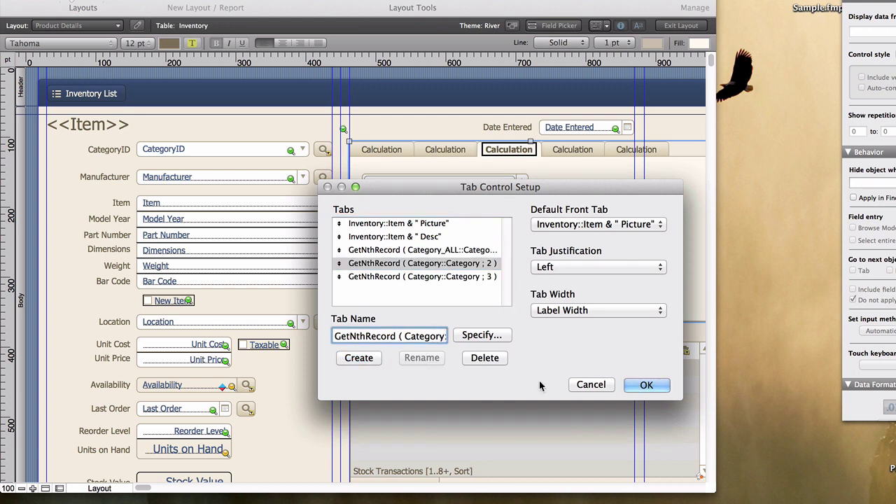
key("Right")
key("Right")
key("Right")
key("Left")
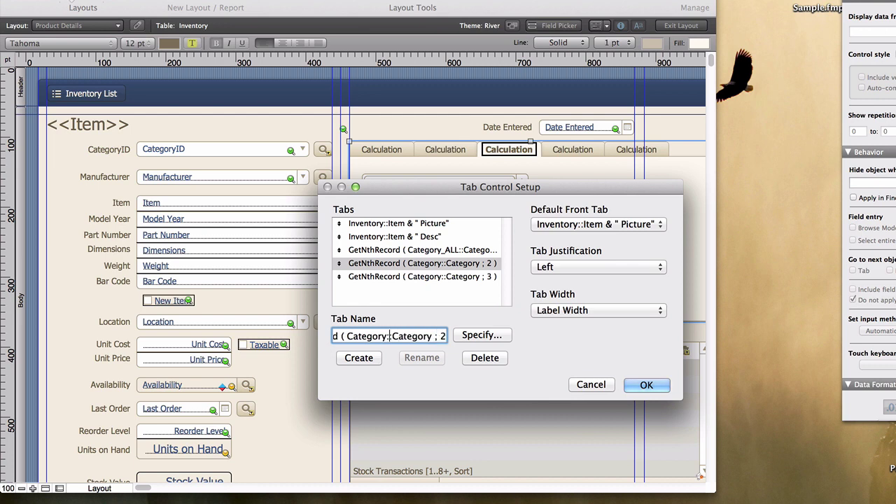
type("_ALL")
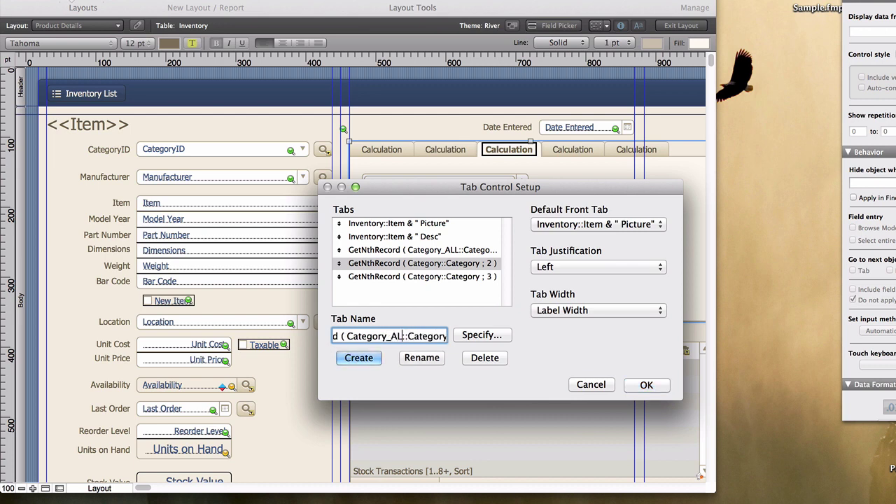
left_click(430, 358)
Step: Change the fifth tab's label to use Category_ALL::Category instead of Category
left_click(412, 277)
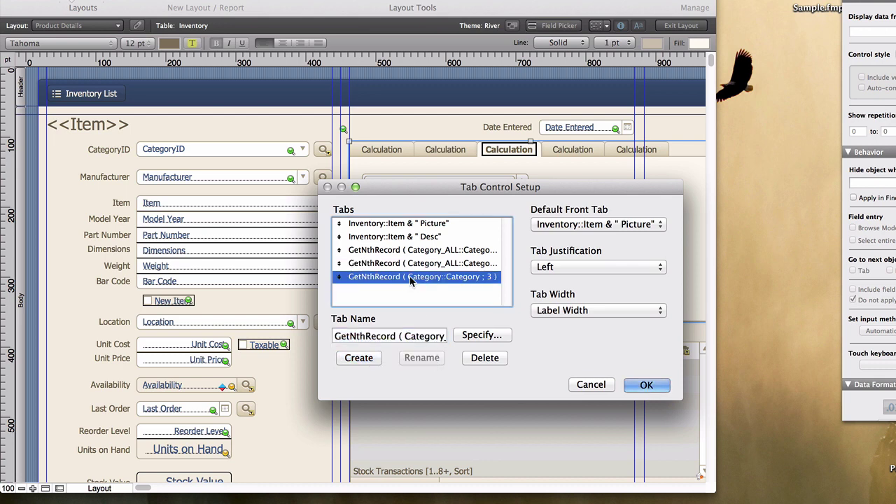
left_click(442, 336)
type("_ALL::Categor")
left_click(422, 357)
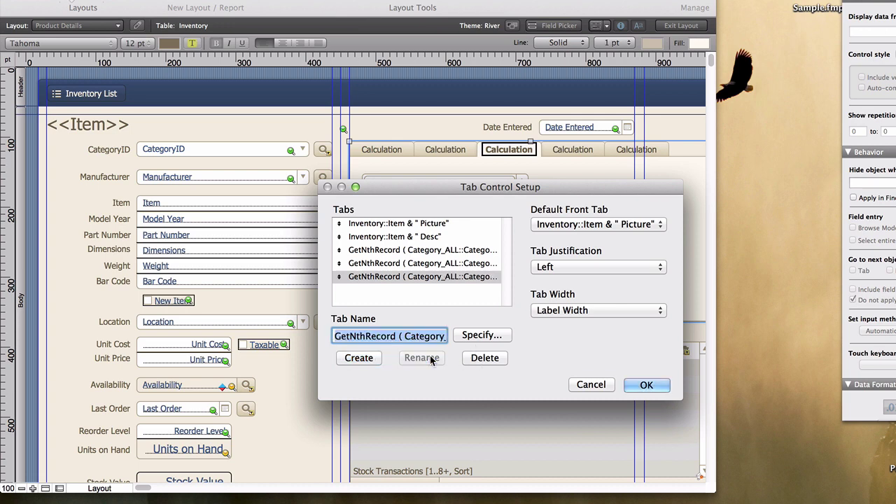
Step: Save the layout and show the Bread basket record with Housewares, Toiletries and Perfumes tabs
left_click(644, 386)
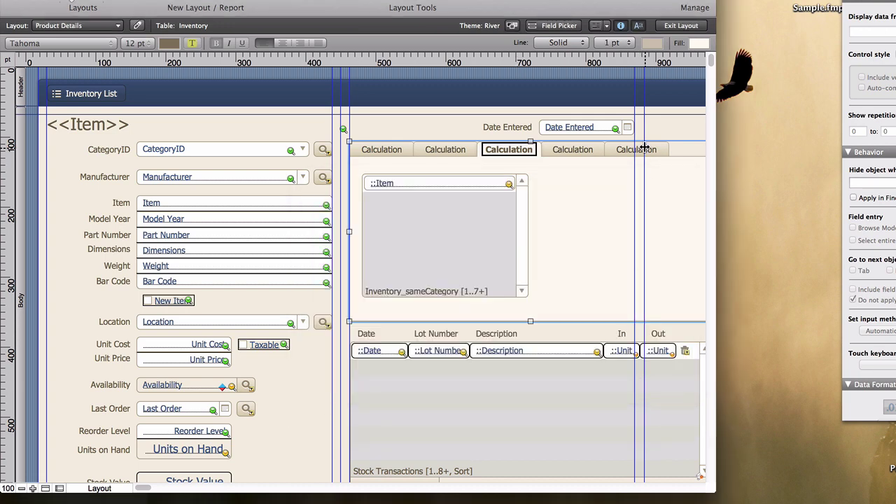
left_click(681, 26)
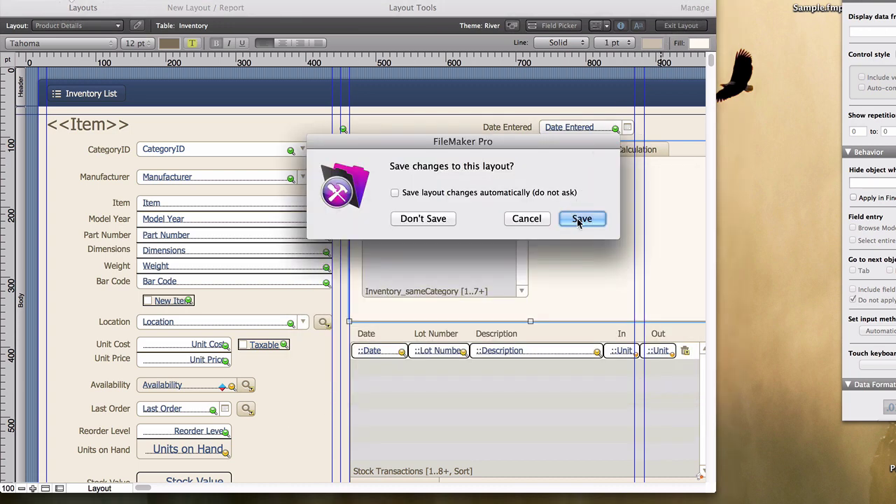
left_click(580, 216)
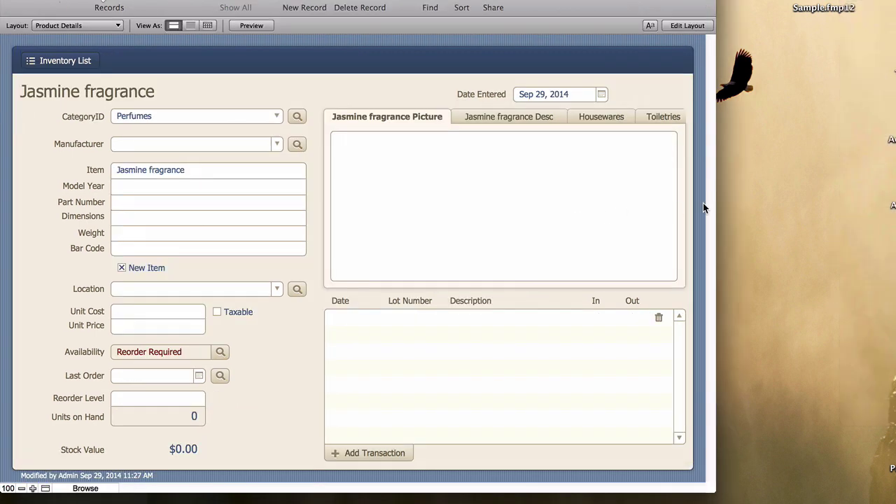
left_click_drag(717, 203, 773, 203)
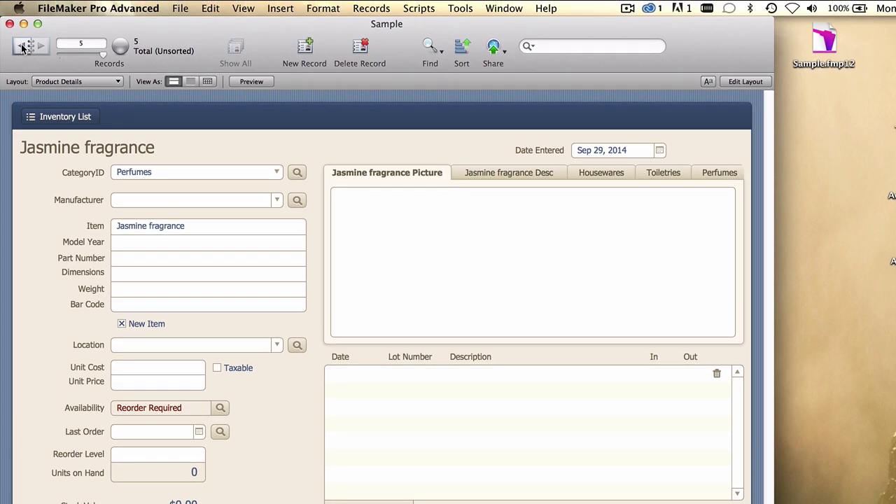
left_click(22, 47)
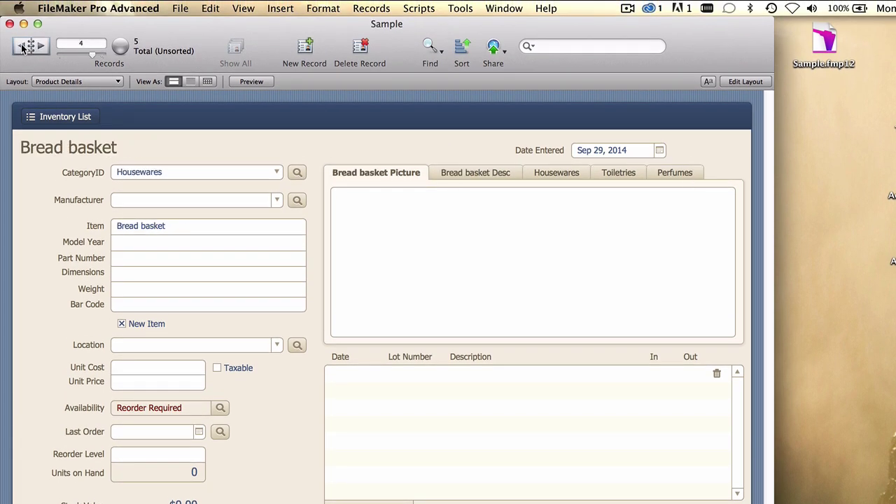